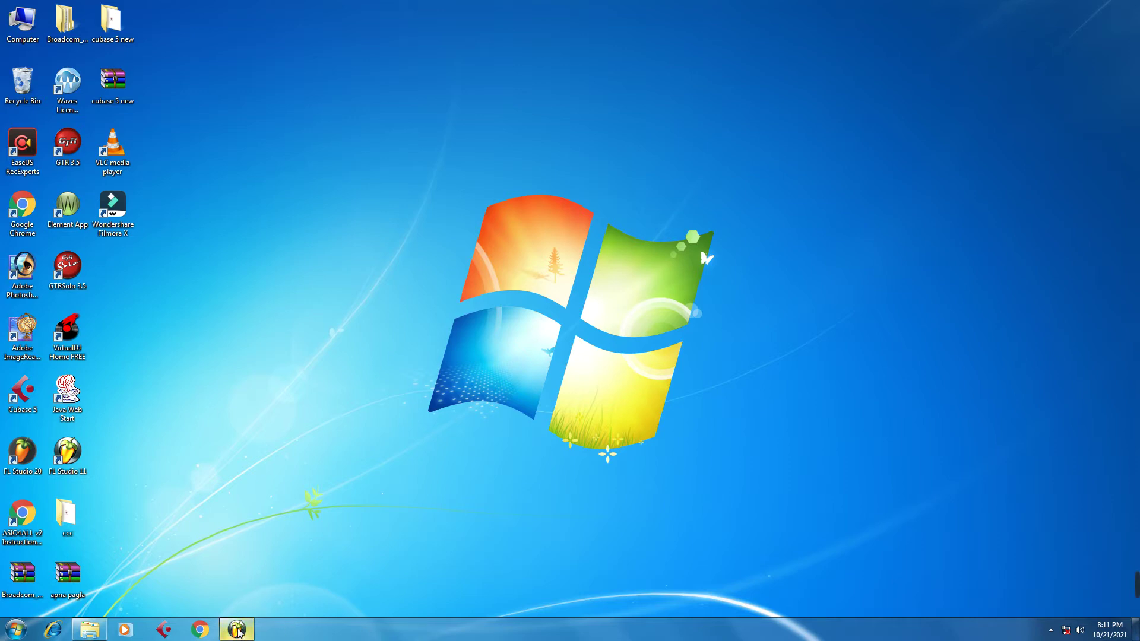
# Switch to the open FL Studio project and show the step sequencer for Pattern 3
pyautogui.moveTo(239, 632)
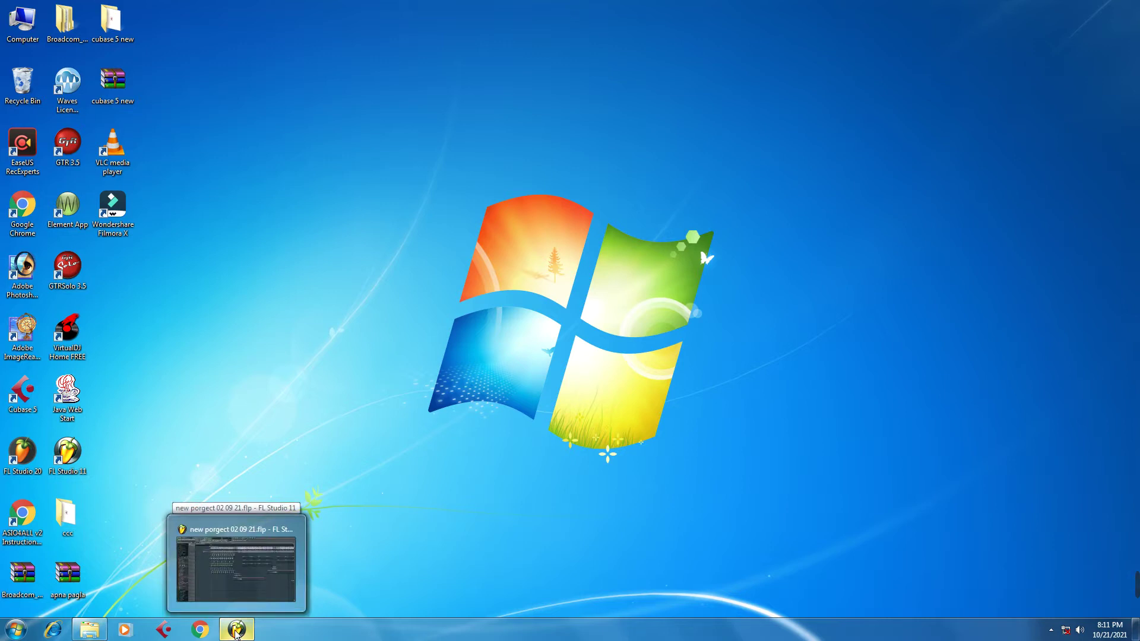
pyautogui.click(235, 631)
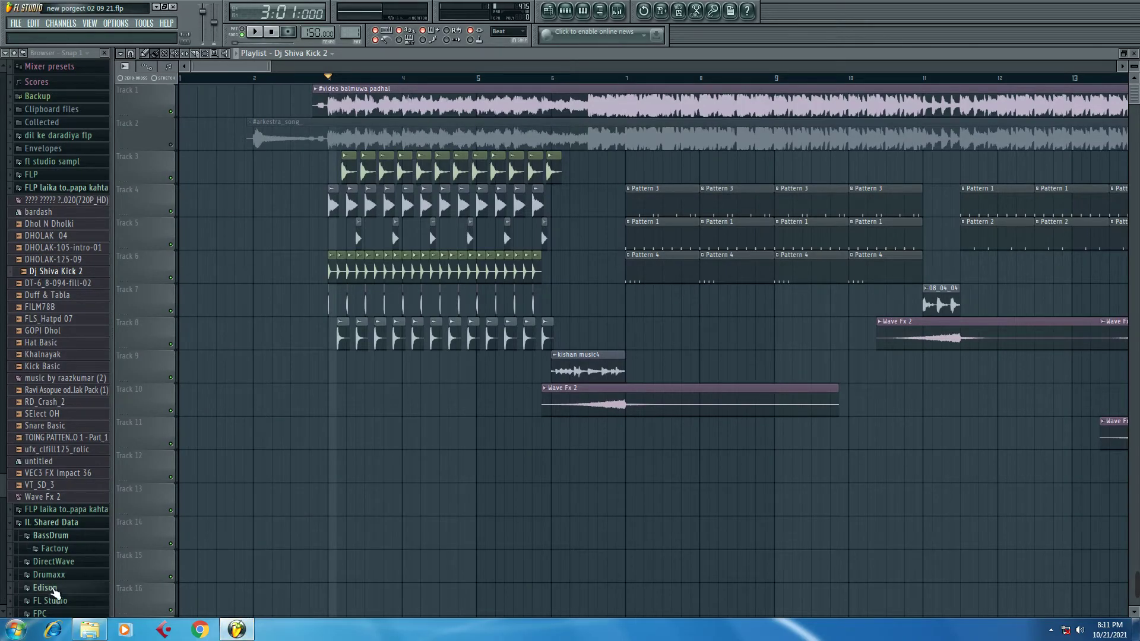
pyautogui.click(291, 79)
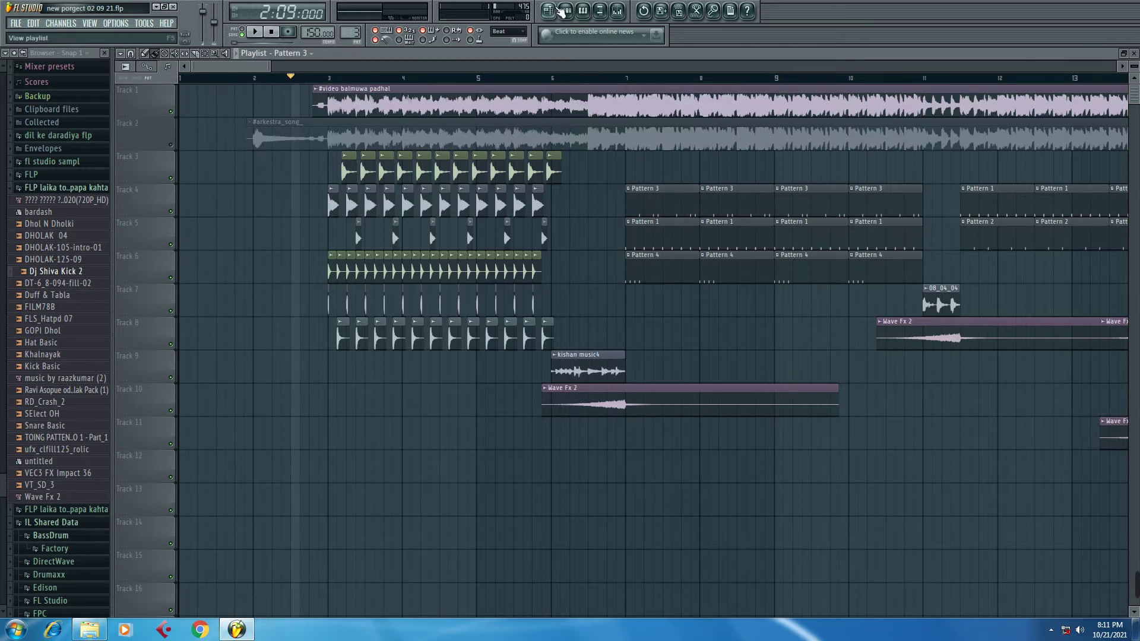
pyautogui.click(565, 11)
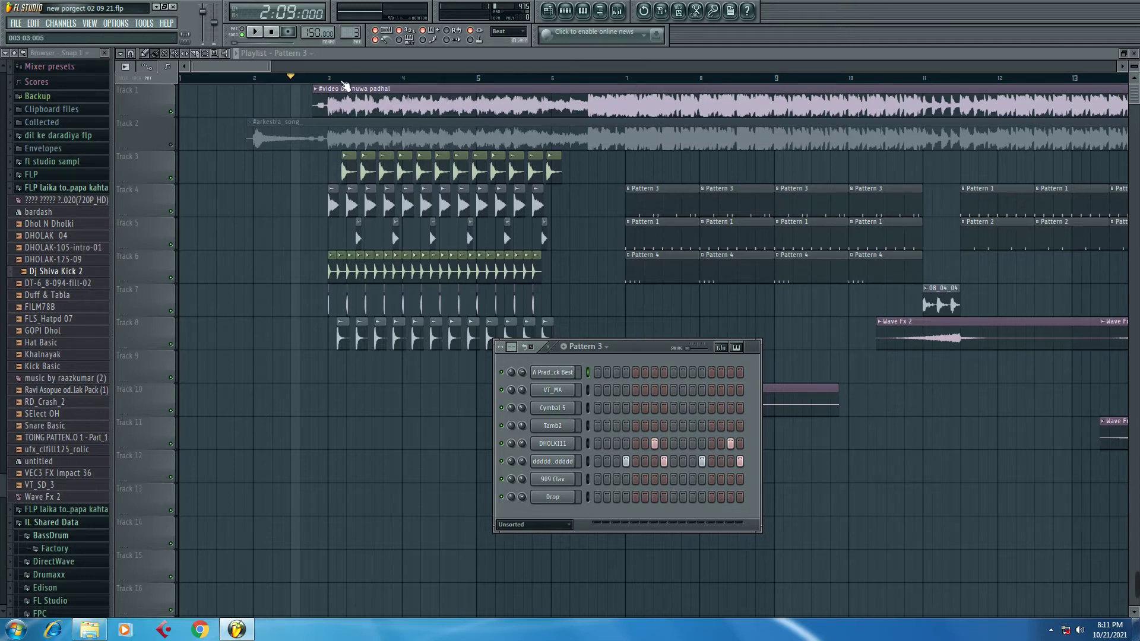
# Play the intro from 2:15 with and without the Track 1 song audio, then stop with Track 1 muted
pyautogui.click(319, 80)
pyautogui.scroll(4, 319, 80)
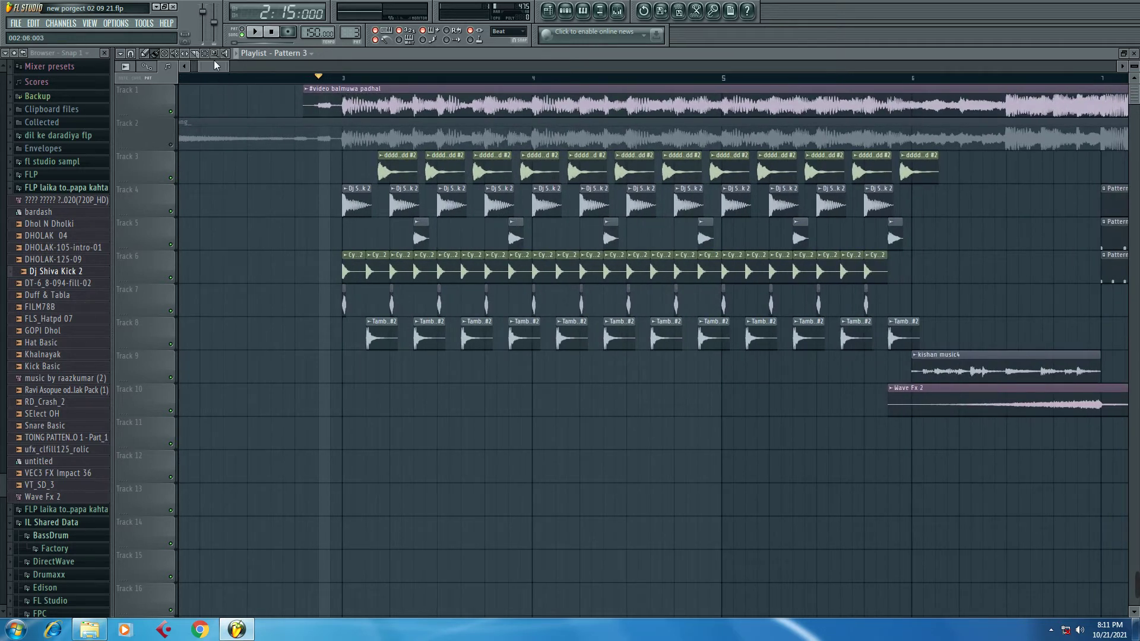
pyautogui.press('space')
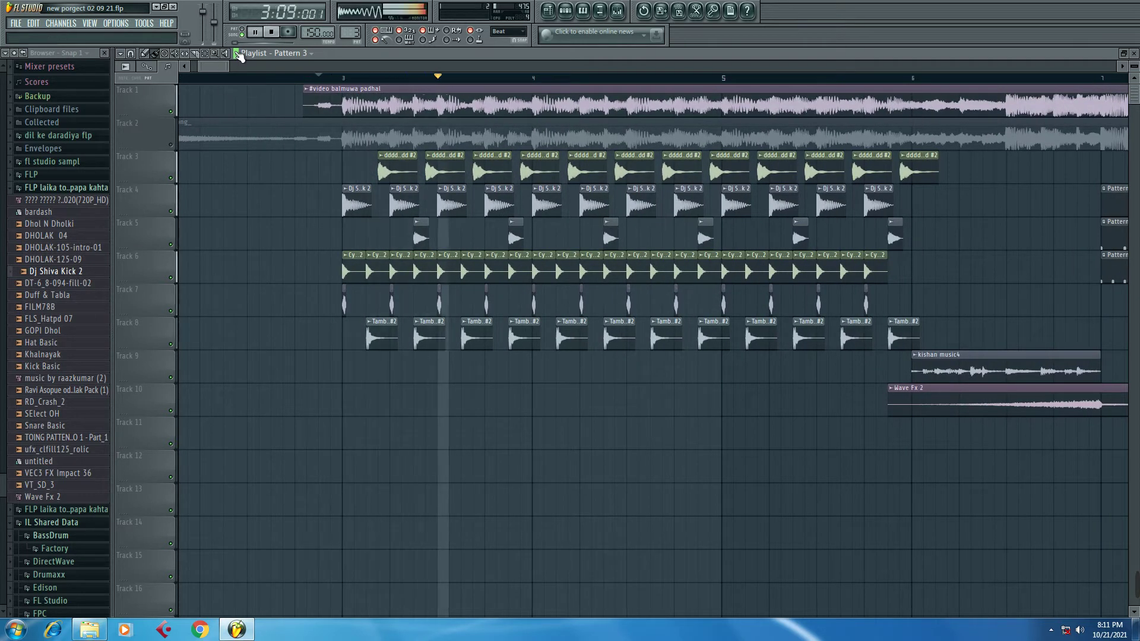
pyautogui.click(172, 112)
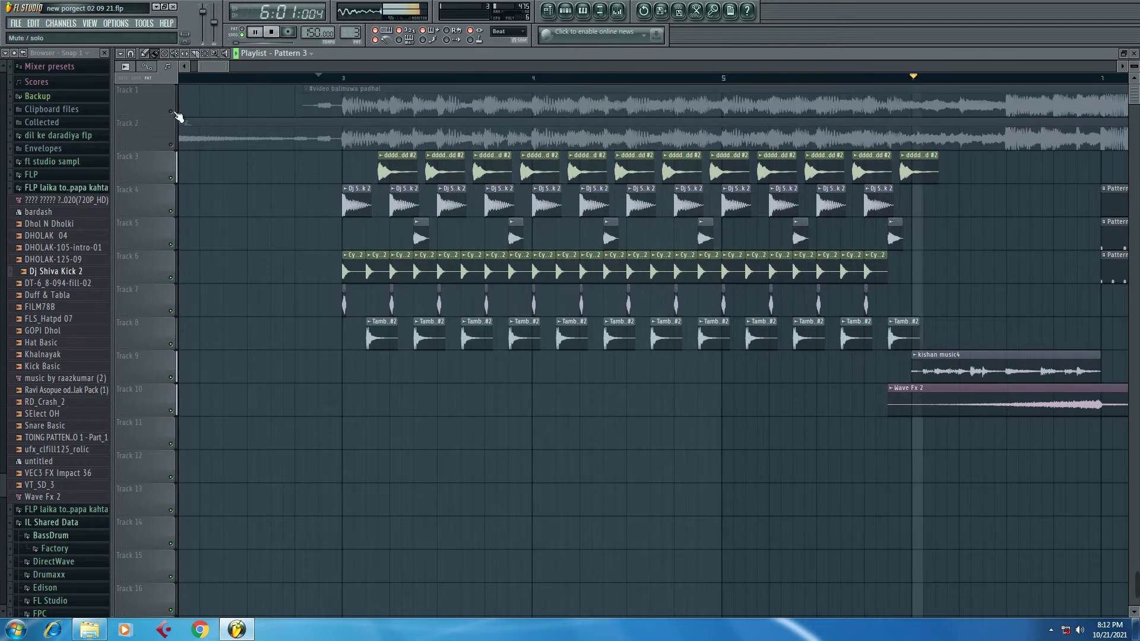
pyautogui.click(173, 111)
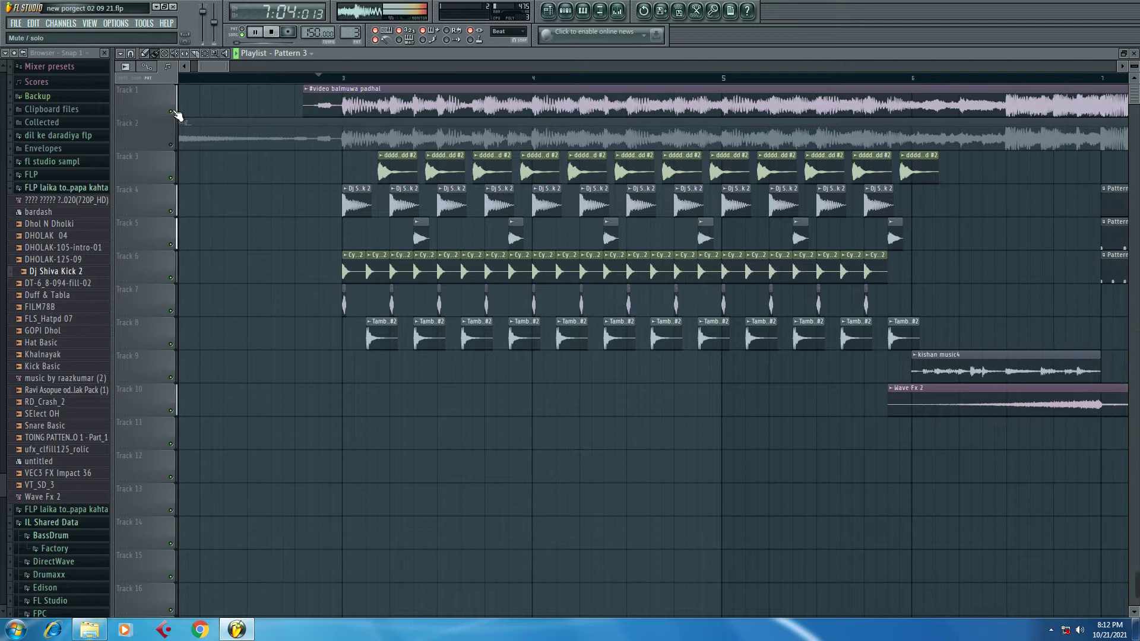
pyautogui.click(172, 112)
pyautogui.press('space')
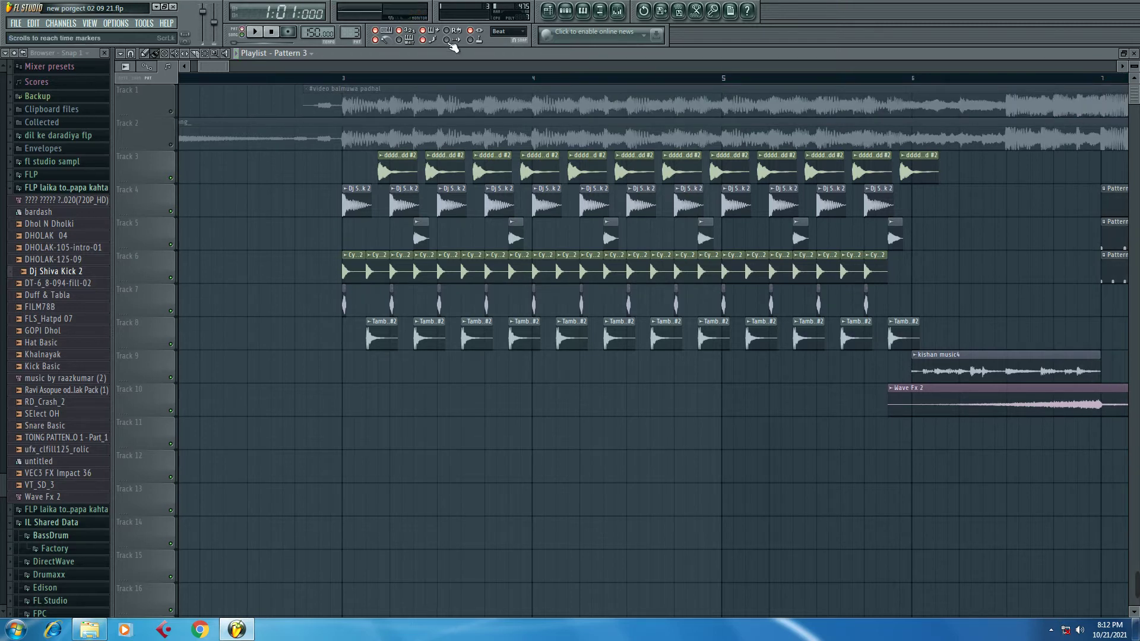
# Toggle the playback scrolling option and play the arrangement from 4:05 without the Track 1 song audio
pyautogui.click(446, 40)
pyautogui.scroll(-8, 410, 79)
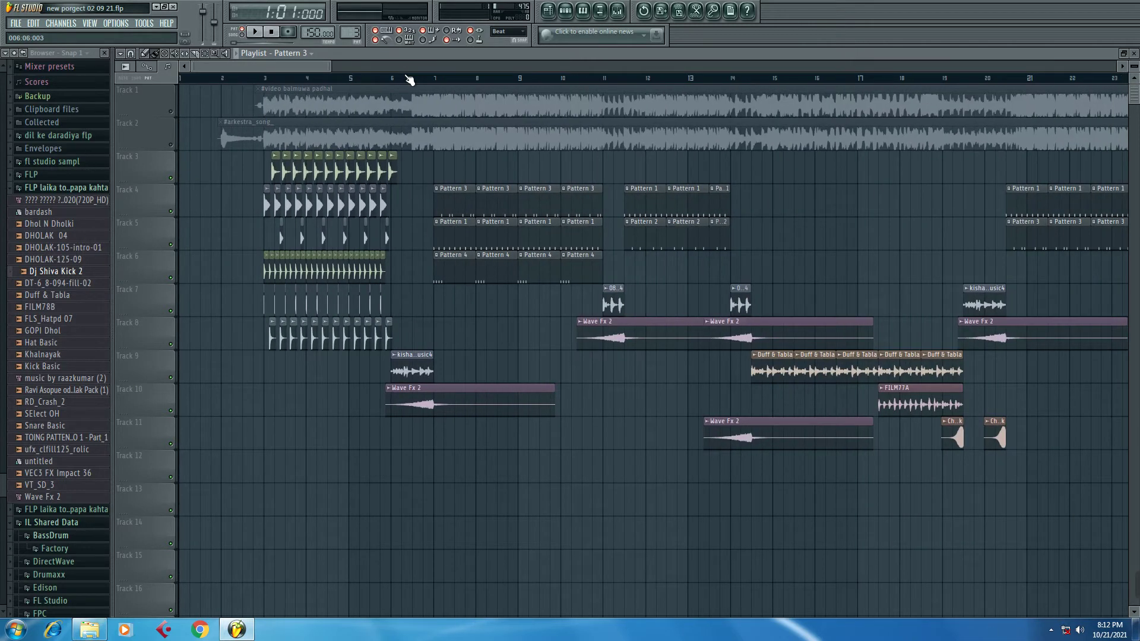
pyautogui.click(318, 81)
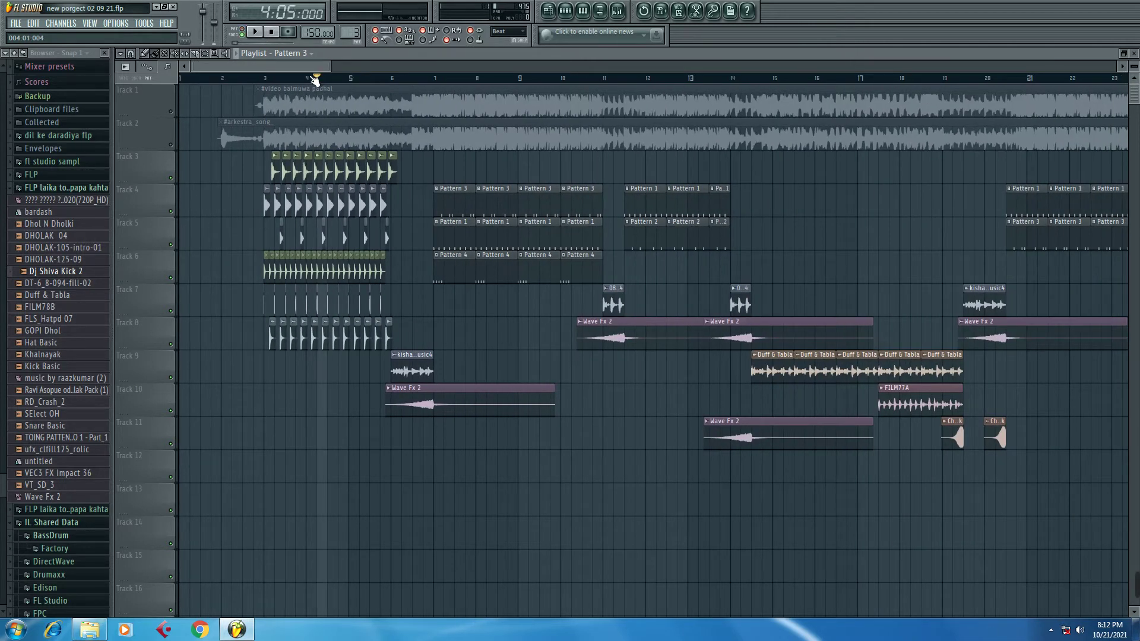
pyautogui.click(237, 54)
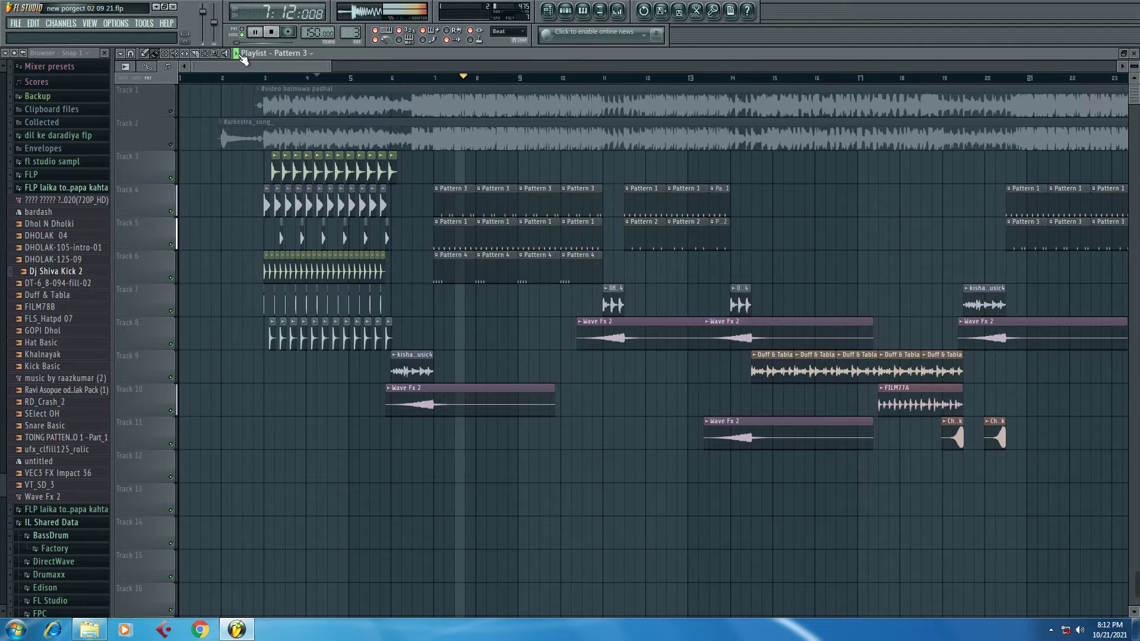
pyautogui.click(237, 56)
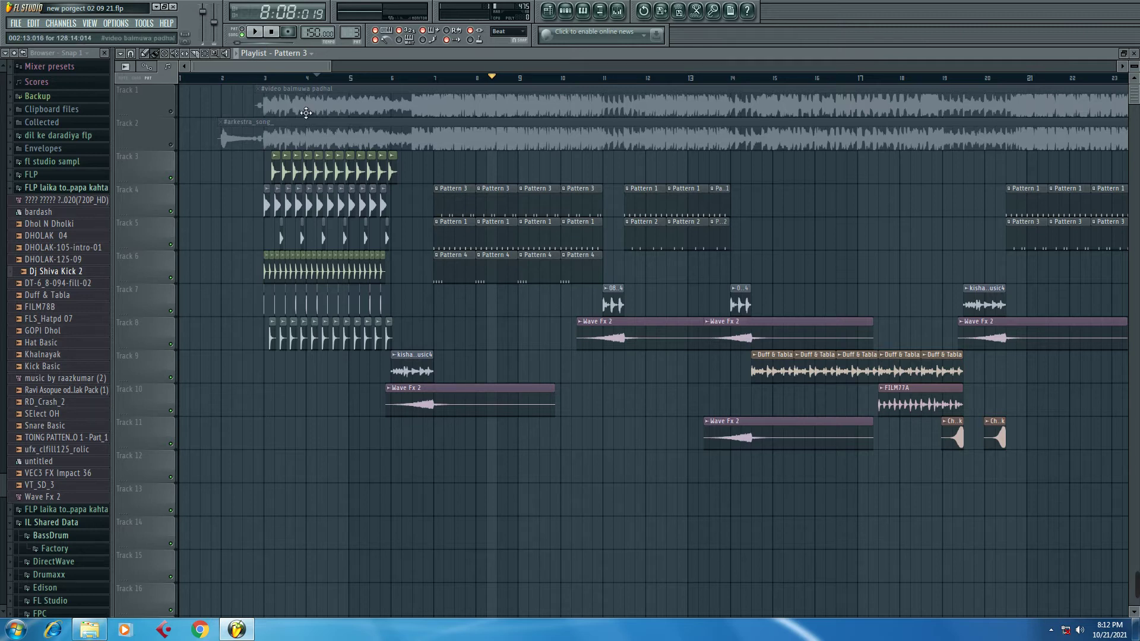
# Select the percussion clips on Tracks 3 to 8 that start within bar 3, leaving out those from bar 4
pyautogui.keyDown('ctrl'); pyautogui.scroll(1, 268, 87); pyautogui.keyUp('ctrl')
pyautogui.scroll(2, 268, 86)
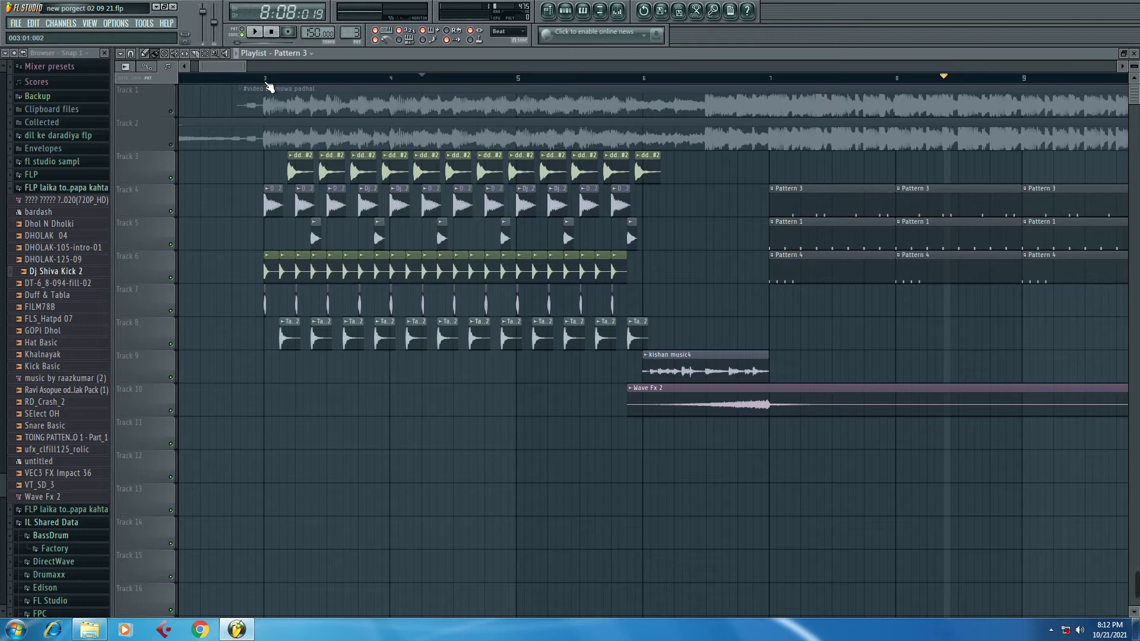
pyautogui.scroll(3, 268, 87)
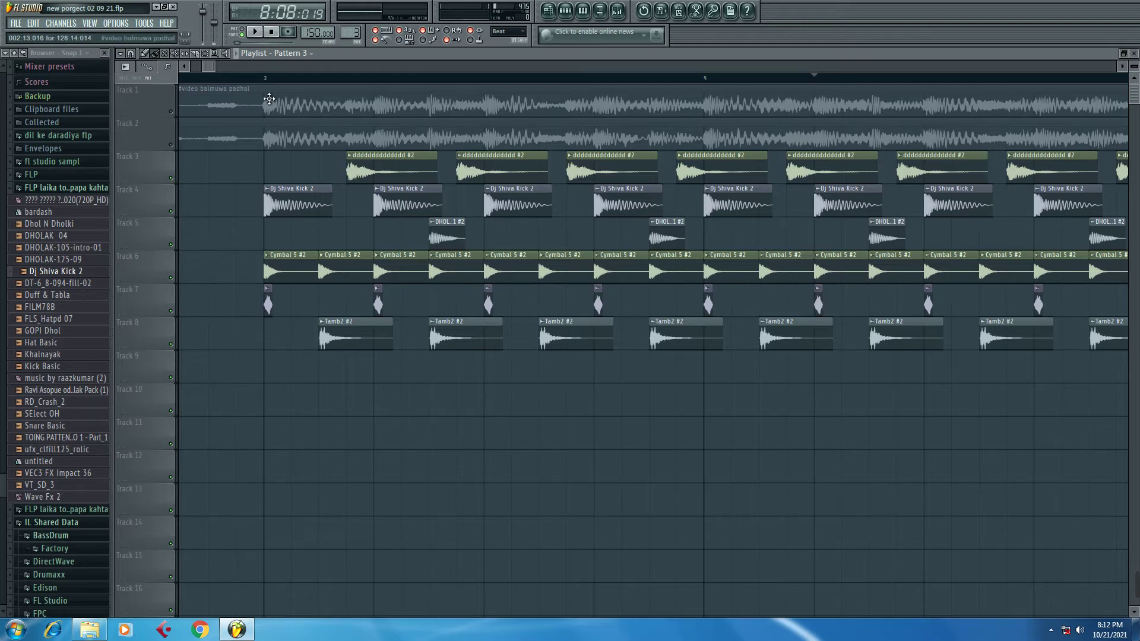
pyautogui.scroll(1, 268, 87)
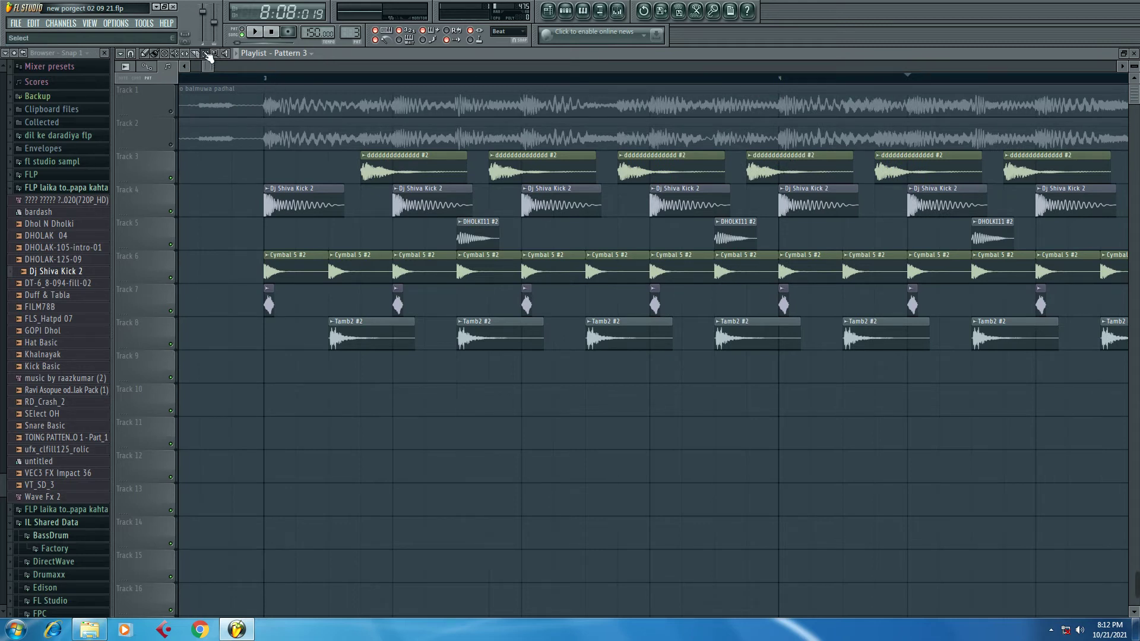
pyautogui.moveTo(260, 179); pyautogui.dragTo(781, 400)
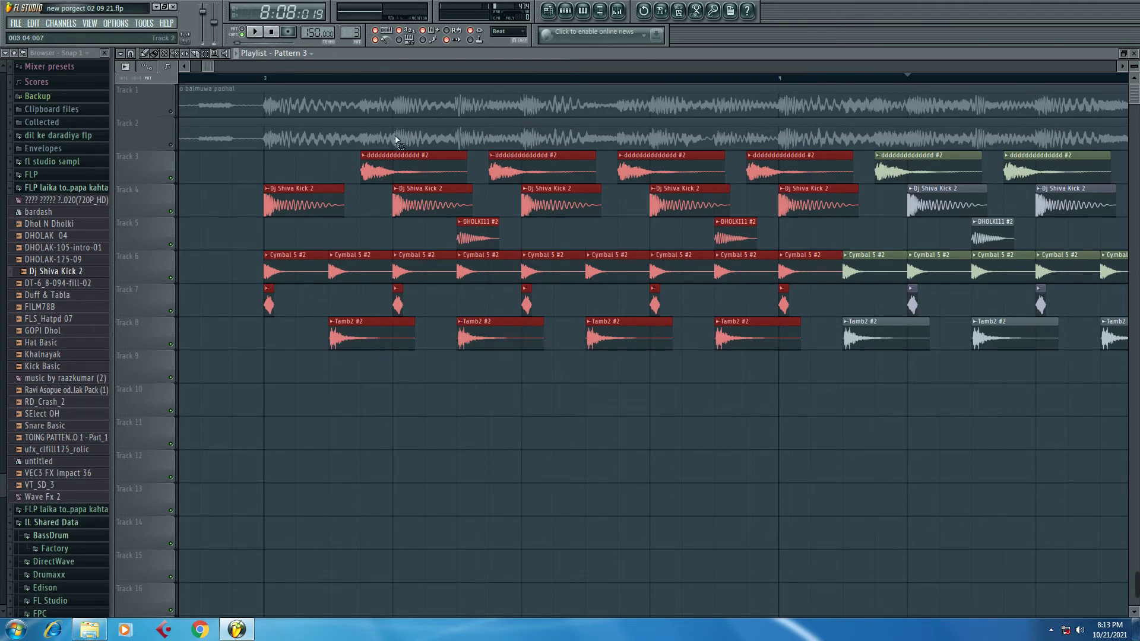
pyautogui.keyDown('ctrl'); pyautogui.click(248, 77); pyautogui.keyUp('ctrl')
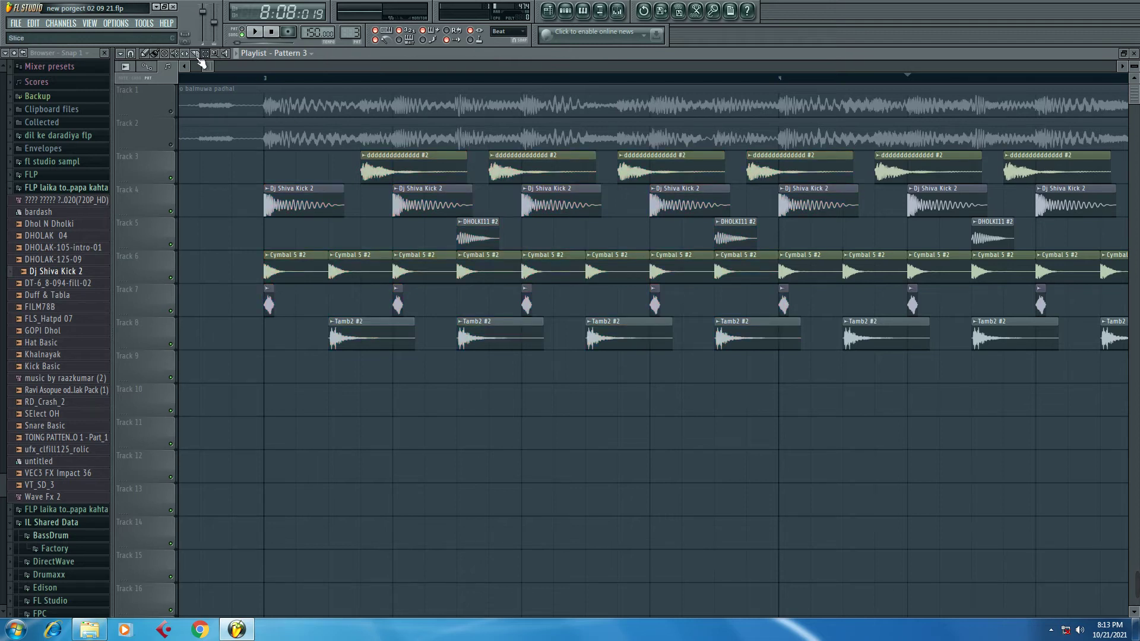
pyautogui.moveTo(262, 169); pyautogui.dragTo(758, 449)
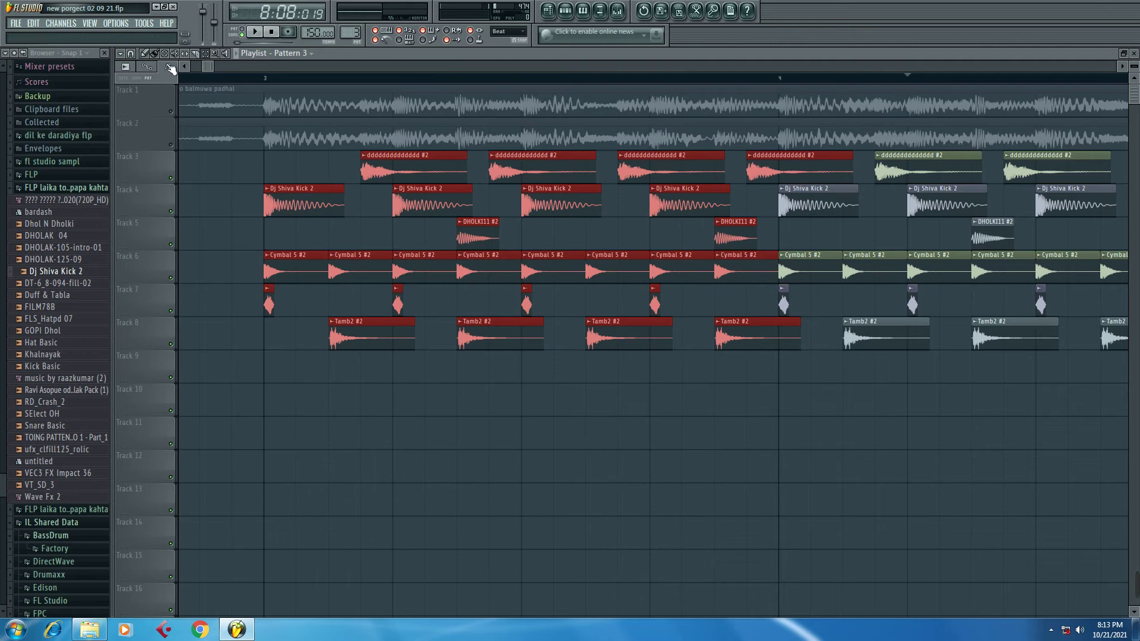
# Play the arrangement and mark a short time selection starting at 10:05
pyautogui.press('space')
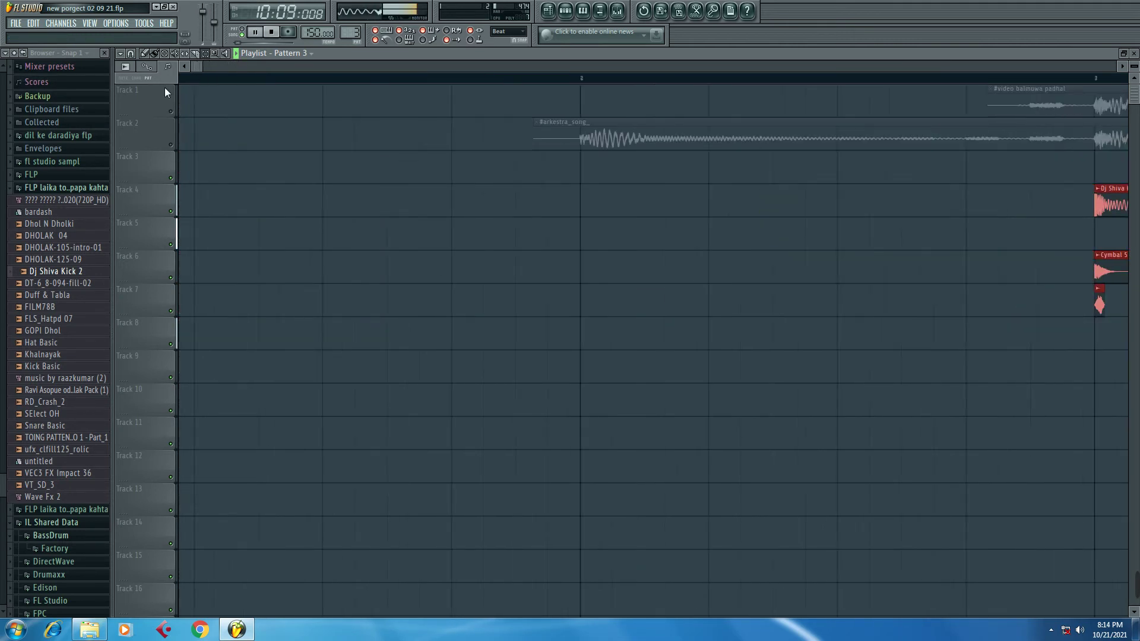
pyautogui.moveTo(196, 67); pyautogui.dragTo(248, 61)
pyautogui.click(224, 79)
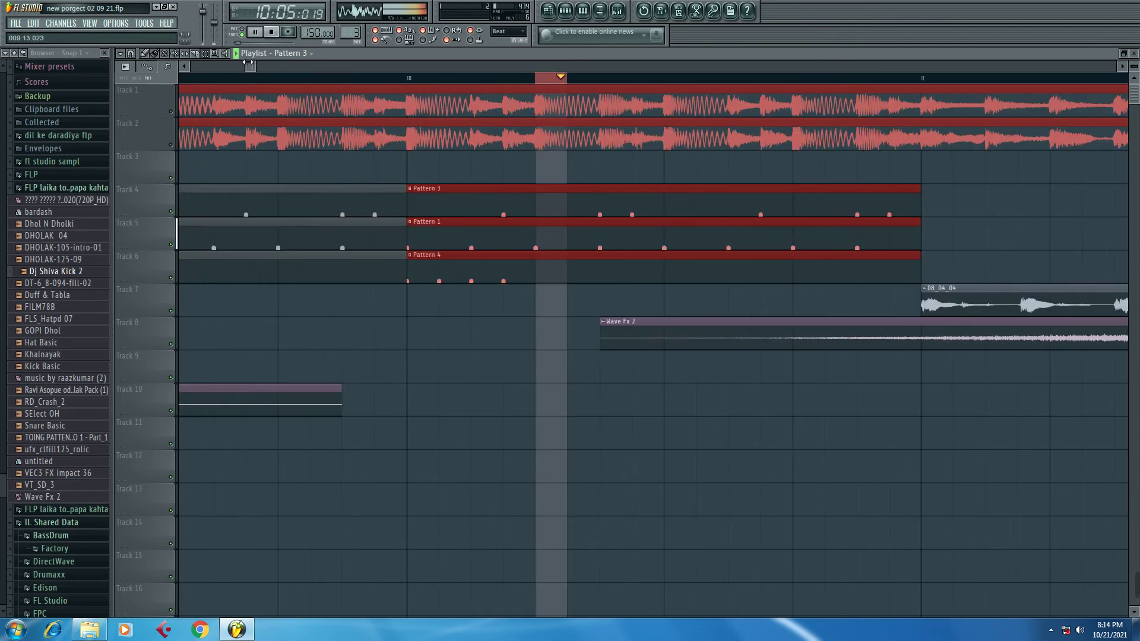
pyautogui.press('space')
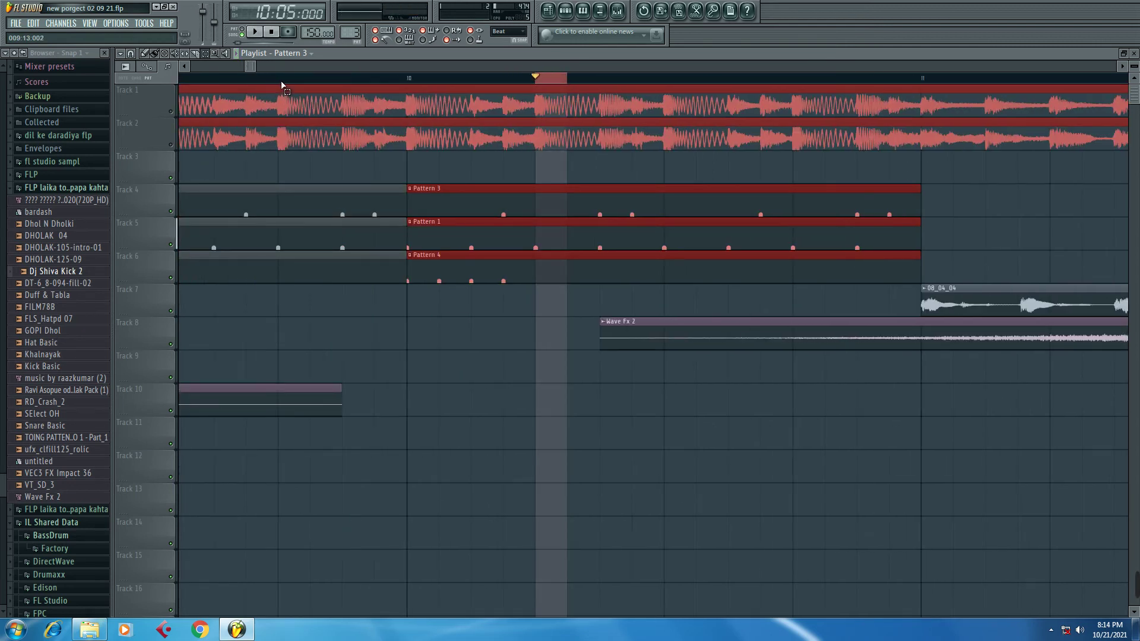
# Mark the intro's time range from 2:15 to 6:01 and play it as a loop
pyautogui.scroll(-5, 282, 85)
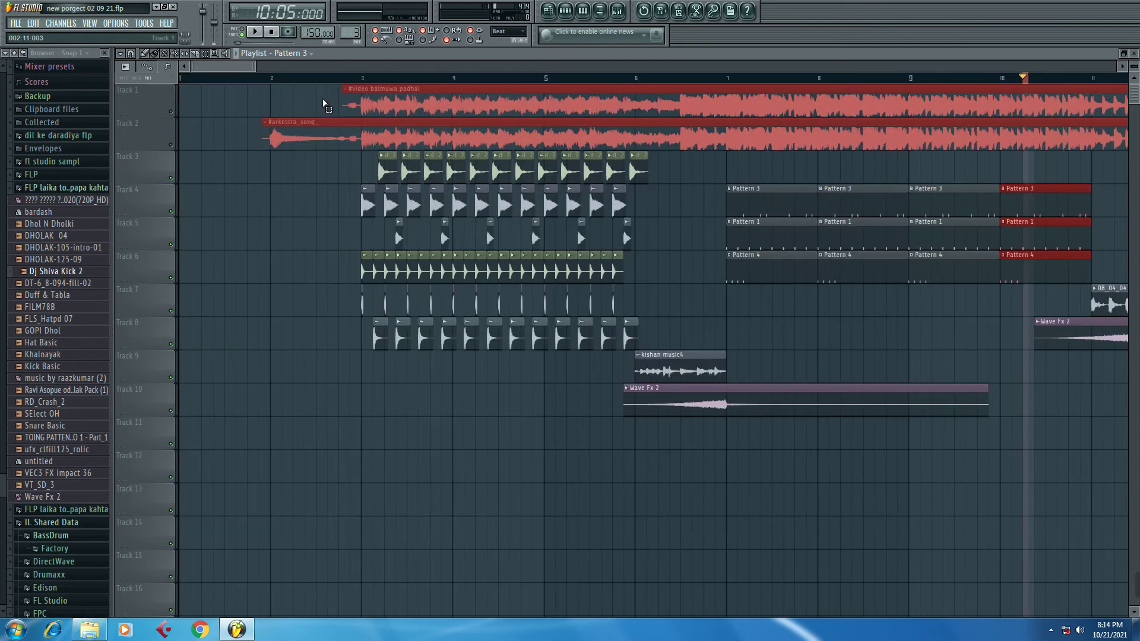
pyautogui.moveTo(350, 92); pyautogui.dragTo(634, 142)
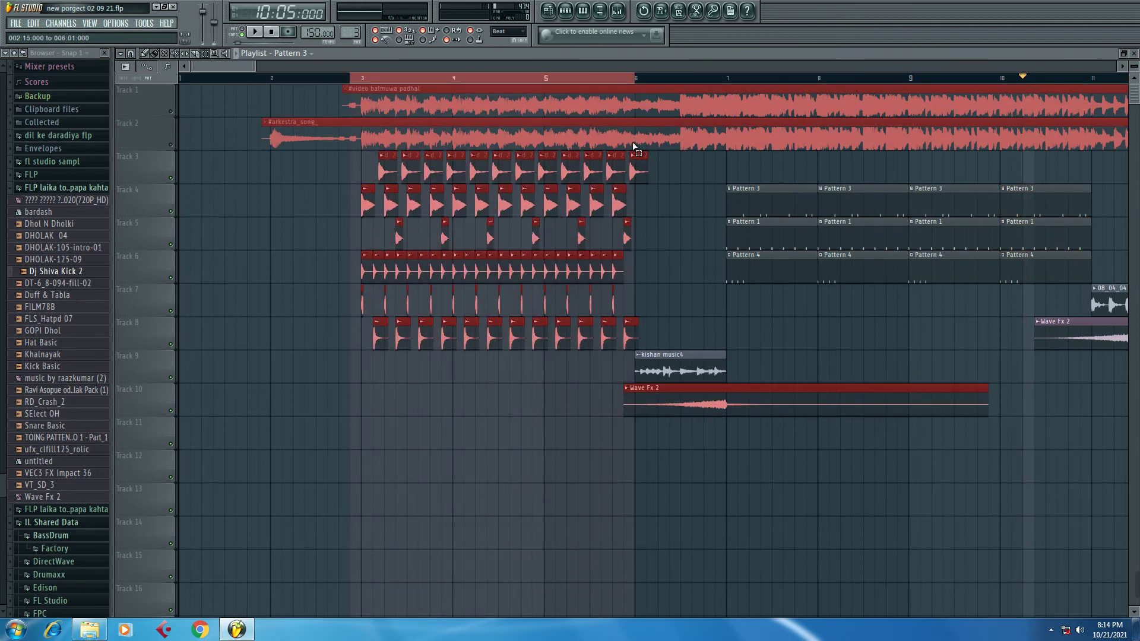
pyautogui.press('space')
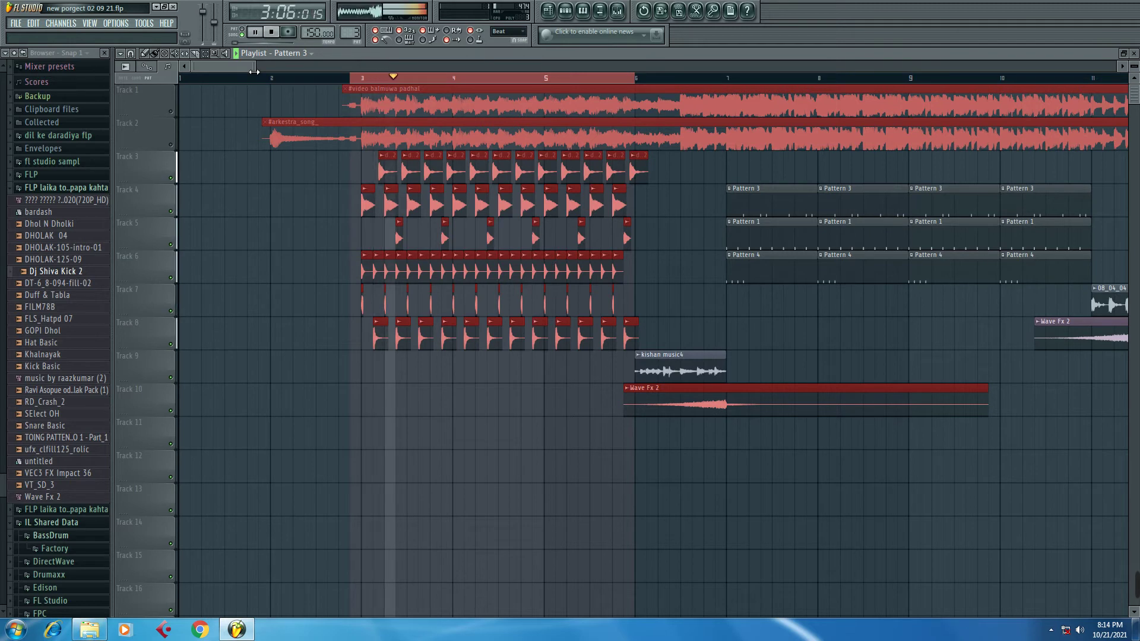
# Compare the looping intro with and without Track 1, stop playback and leave Track 1 unmuted
pyautogui.click(171, 112)
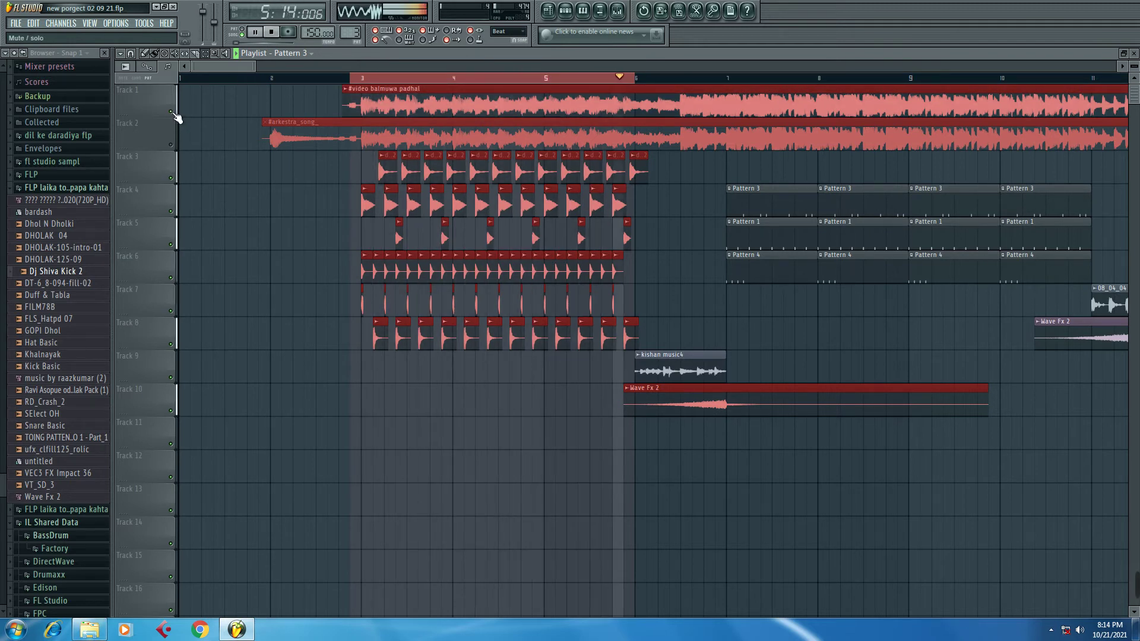
pyautogui.click(172, 112)
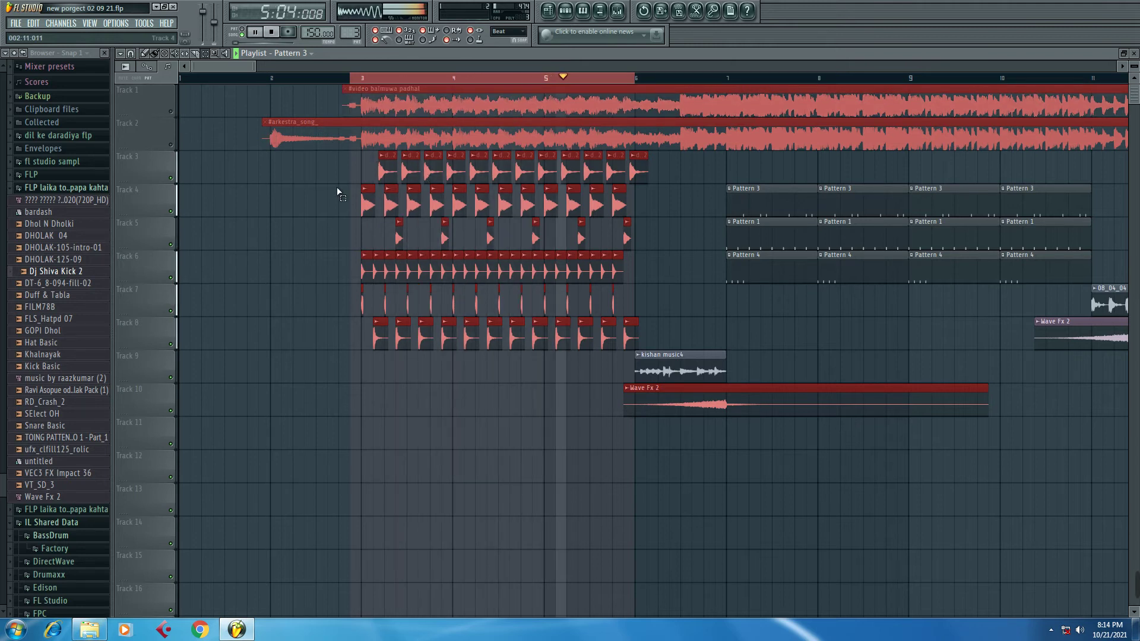
pyautogui.press('space')
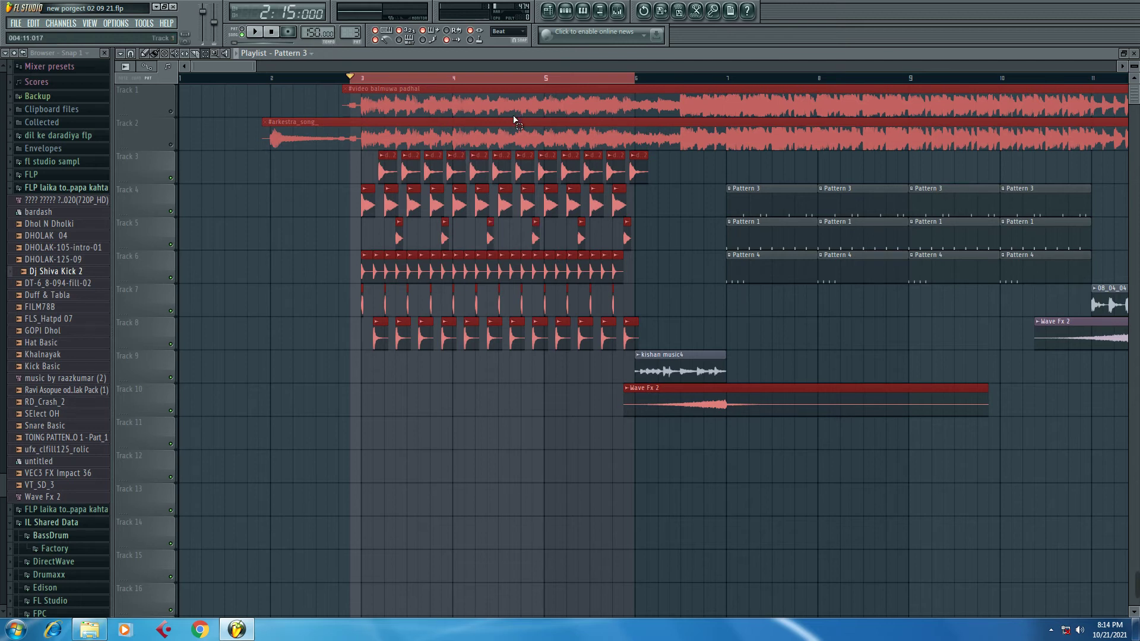
pyautogui.click(172, 112)
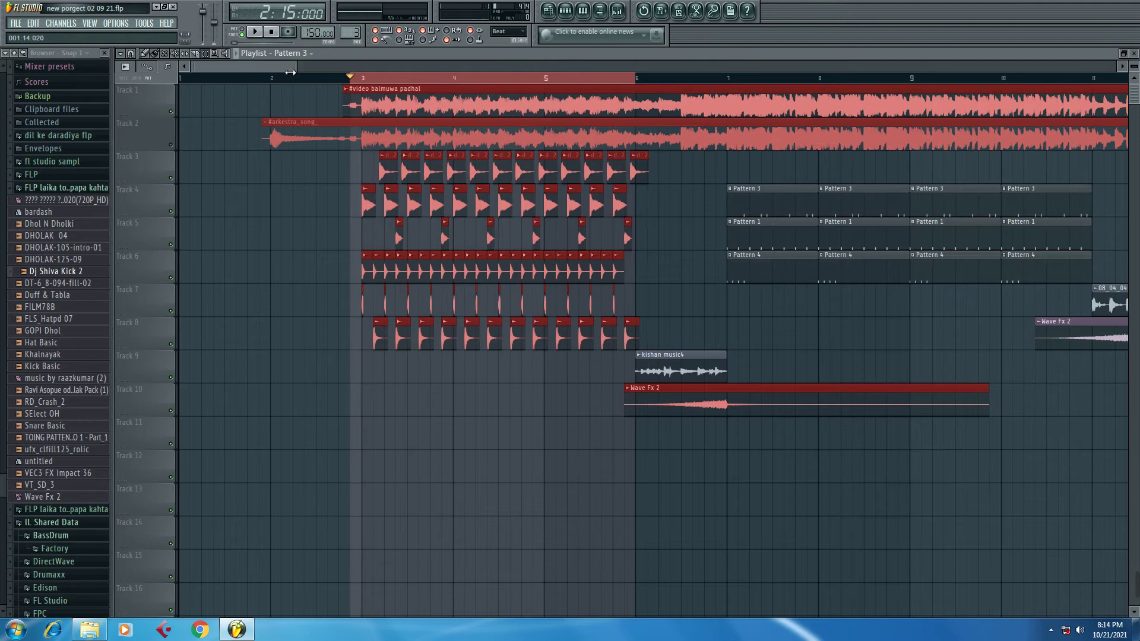
# Play the selected intro range together with the unmuted Track 1 song audio
pyautogui.moveTo(257, 70); pyautogui.dragTo(437, 70)
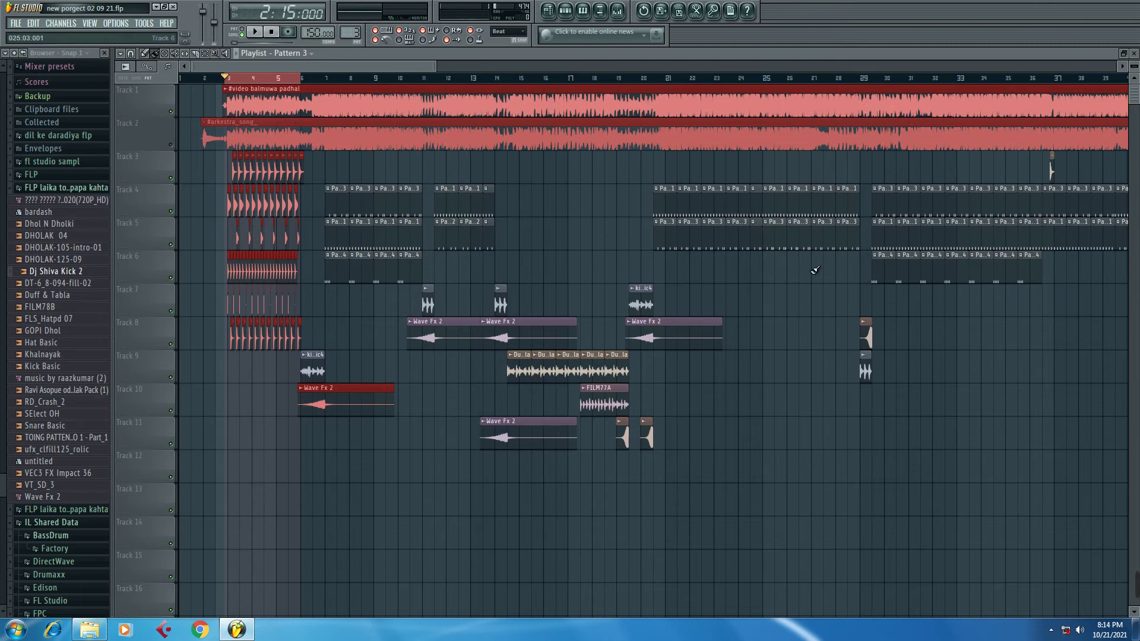
pyautogui.click(320, 80)
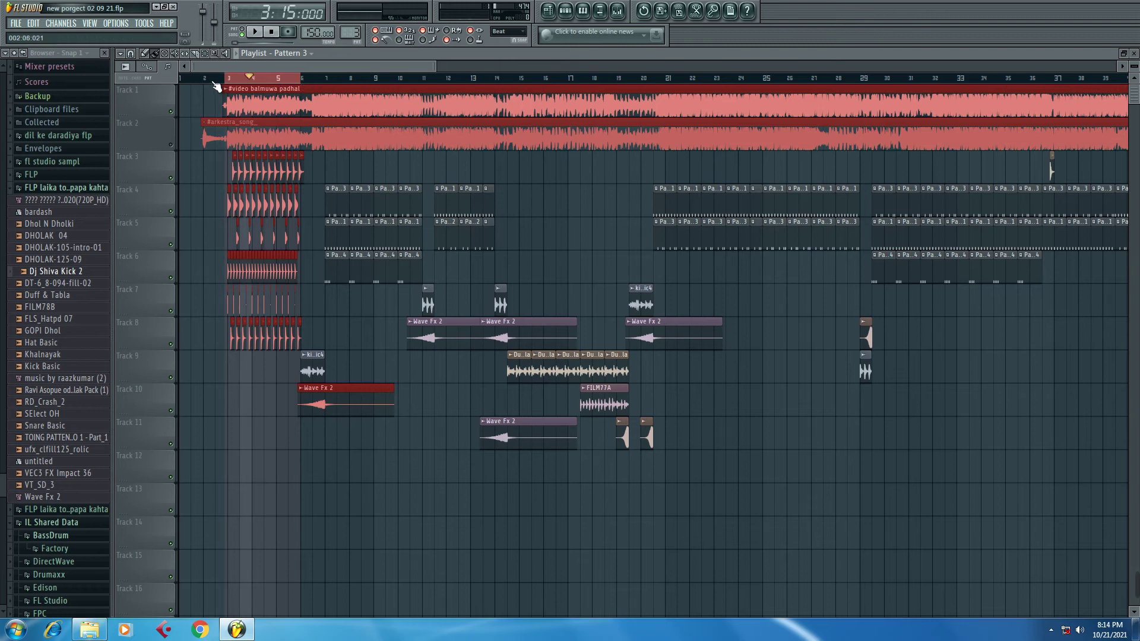
pyautogui.click(253, 79)
pyautogui.press('space')
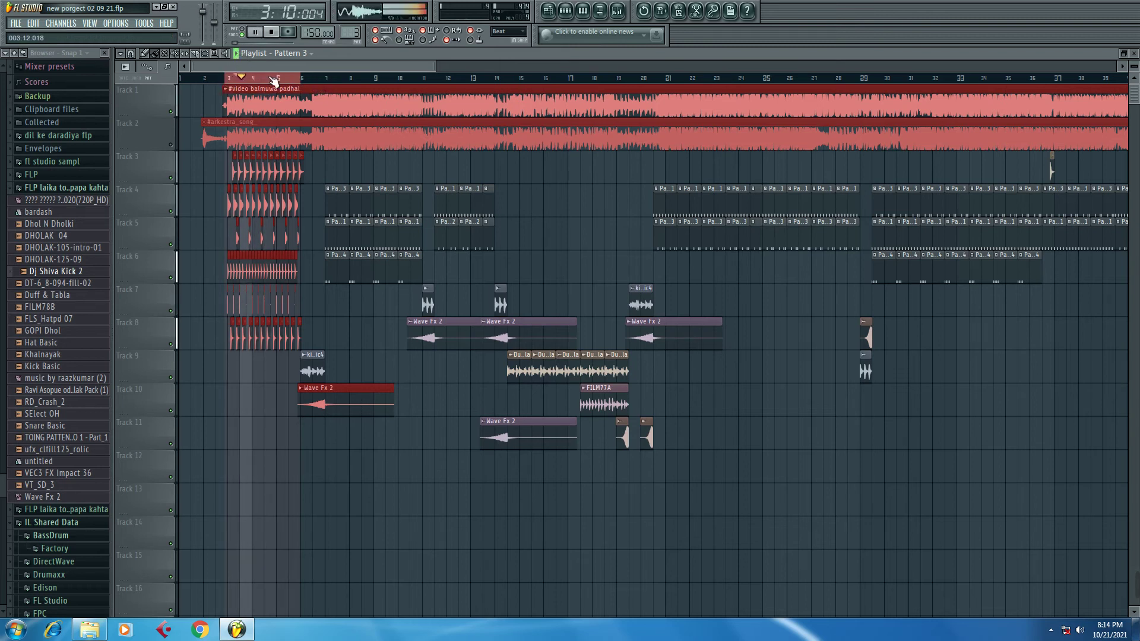
# Clear the playlist's time selection and continue playback from about bar 10
pyautogui.click(207, 55)
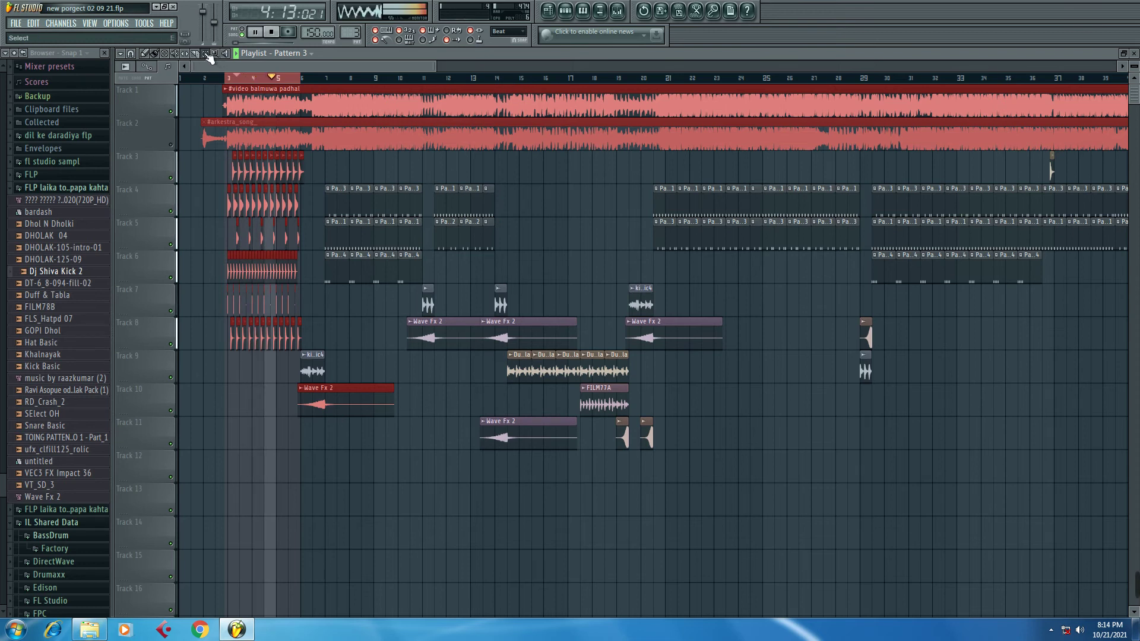
pyautogui.click(266, 81)
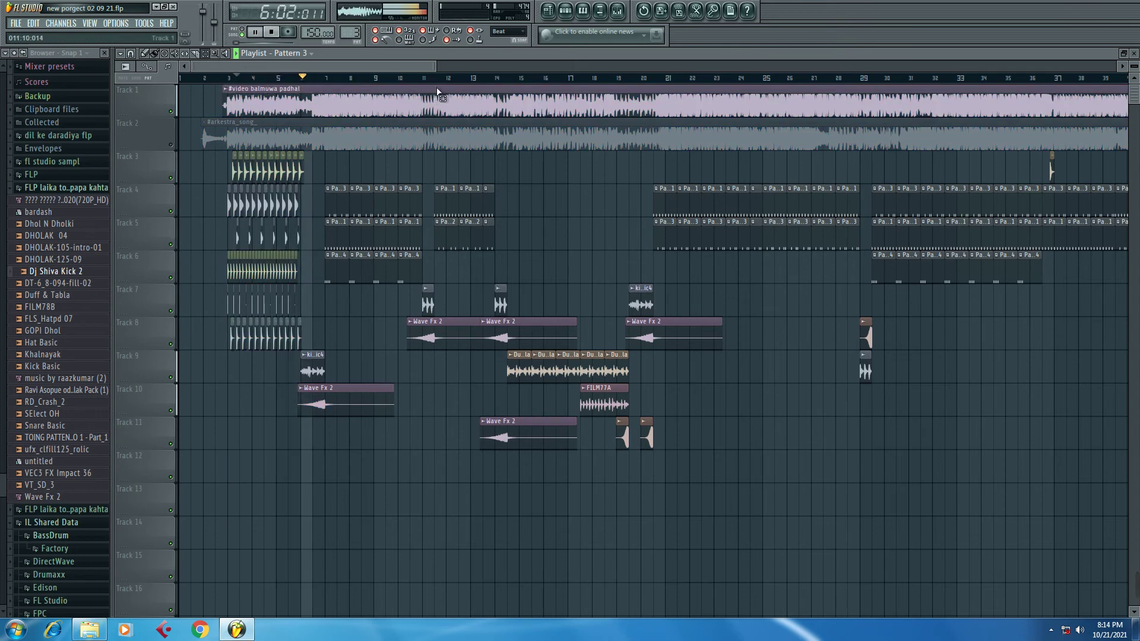
pyautogui.click(415, 80)
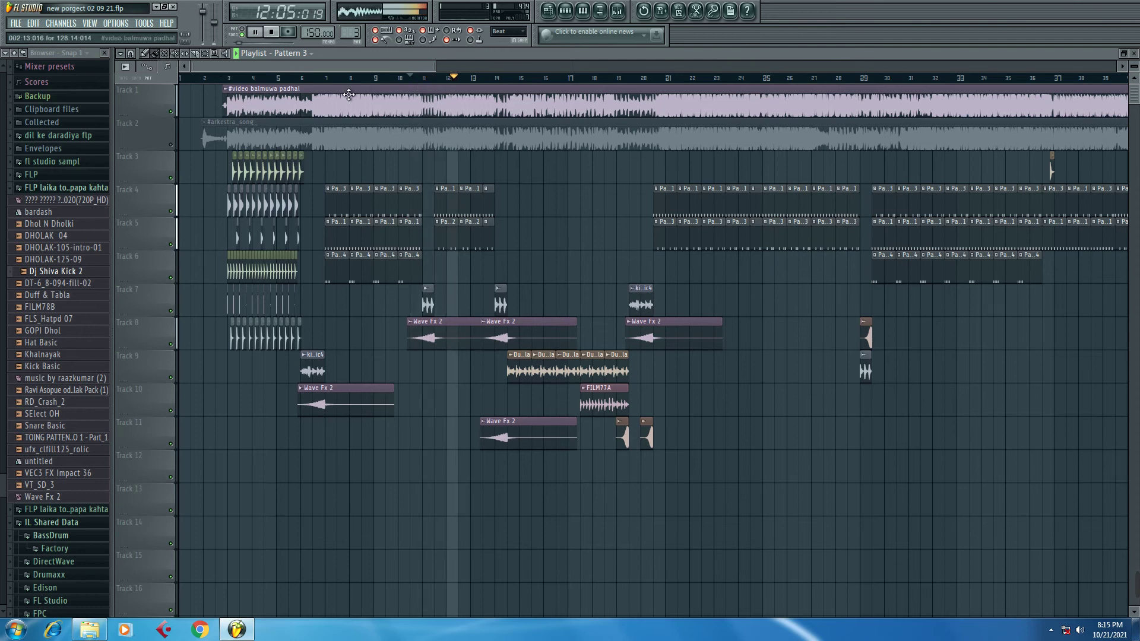
# Play the arrangement from bar 14, stop playback near bar 17 and examine the fill and Wave Fx 2 clips around bar 14
pyautogui.click(499, 78)
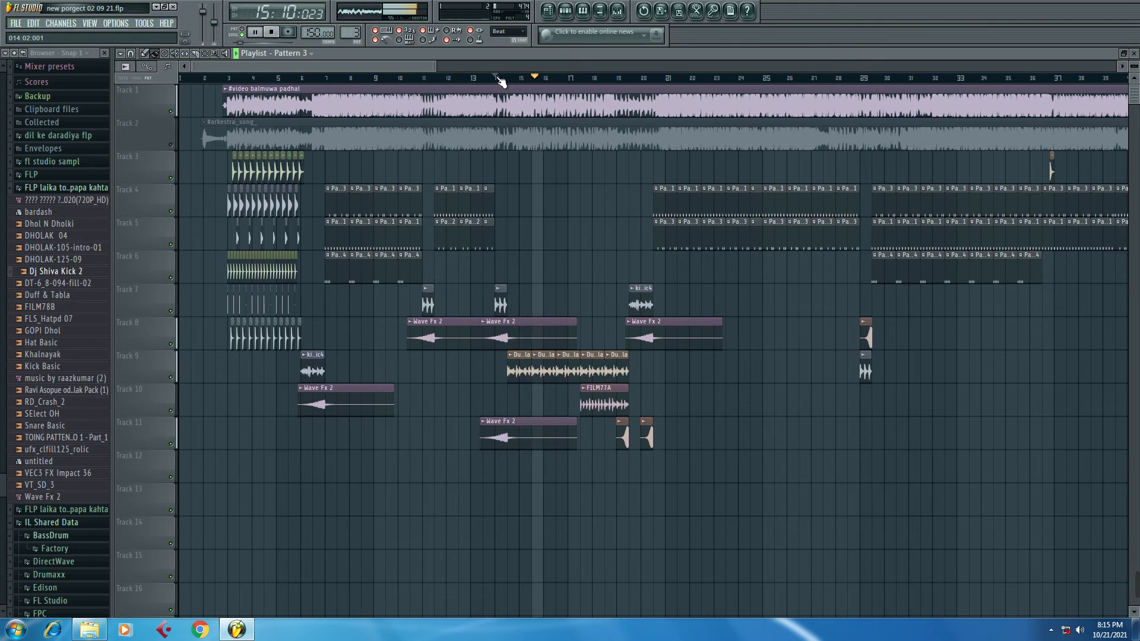
pyautogui.scroll(4, 500, 81)
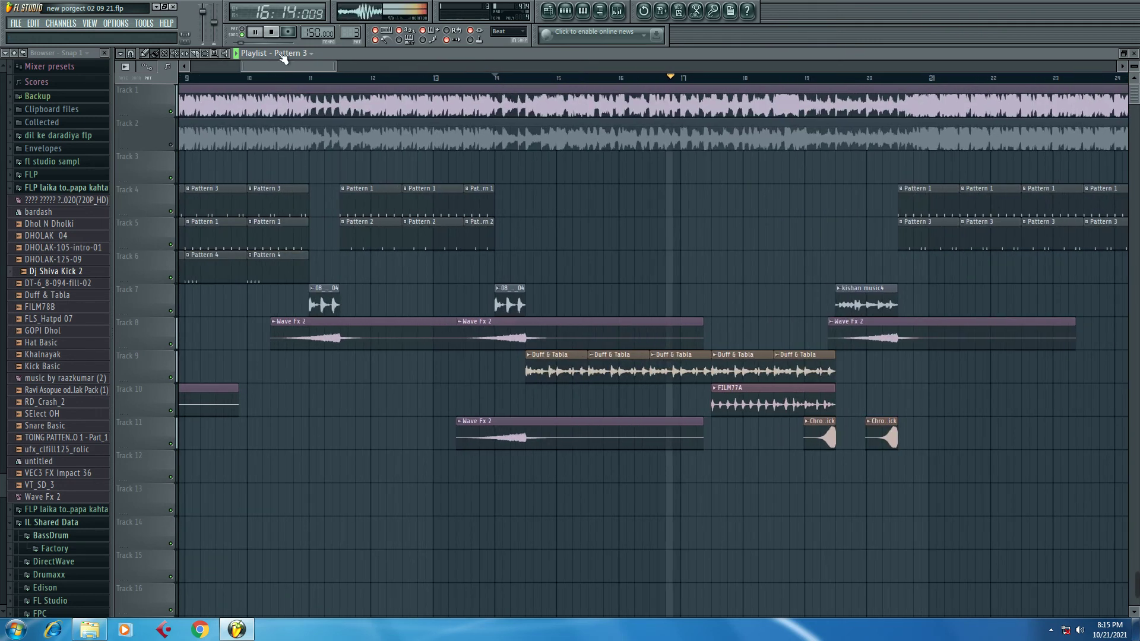
pyautogui.press('space')
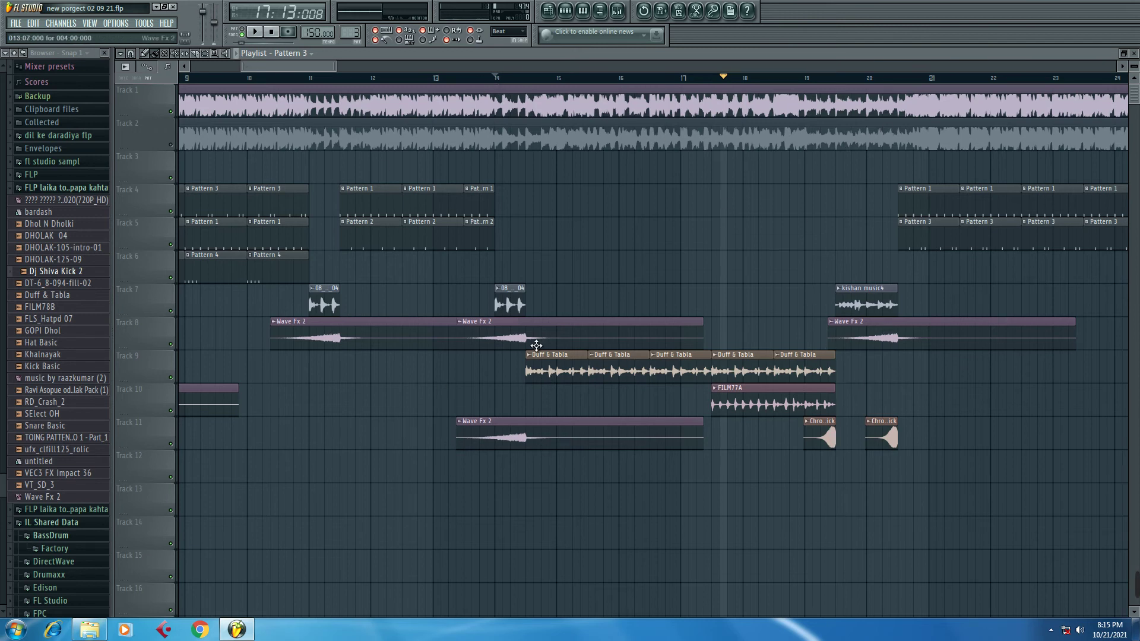
pyautogui.scroll(6, 508, 80)
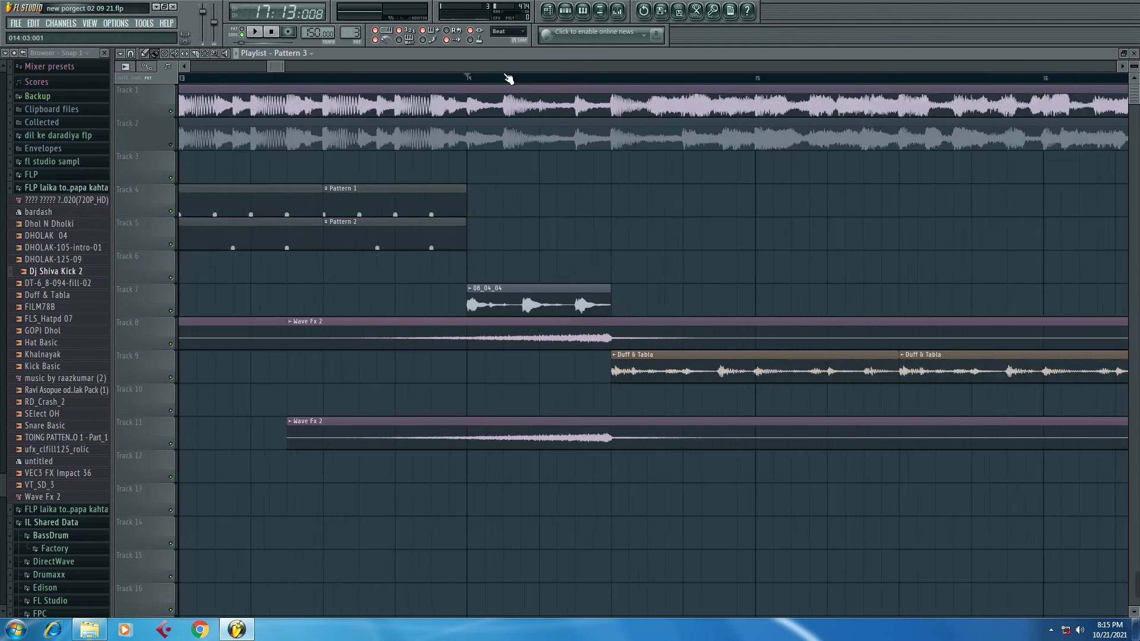
pyautogui.scroll(3, 507, 79)
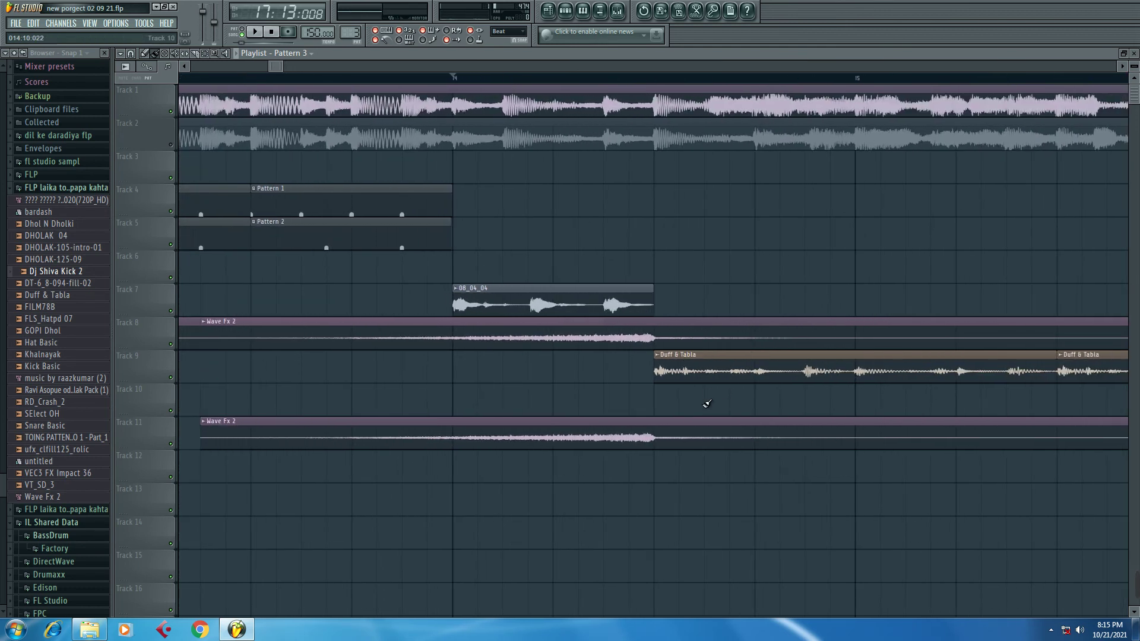
pyautogui.scroll(-5, 636, 79)
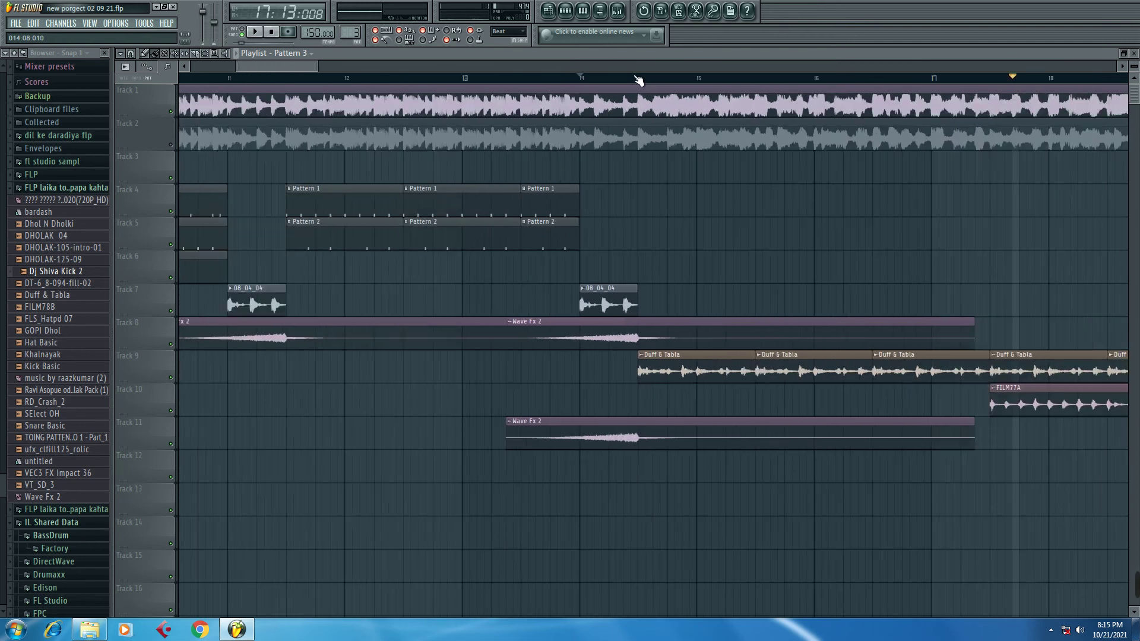
pyautogui.scroll(-2, 638, 80)
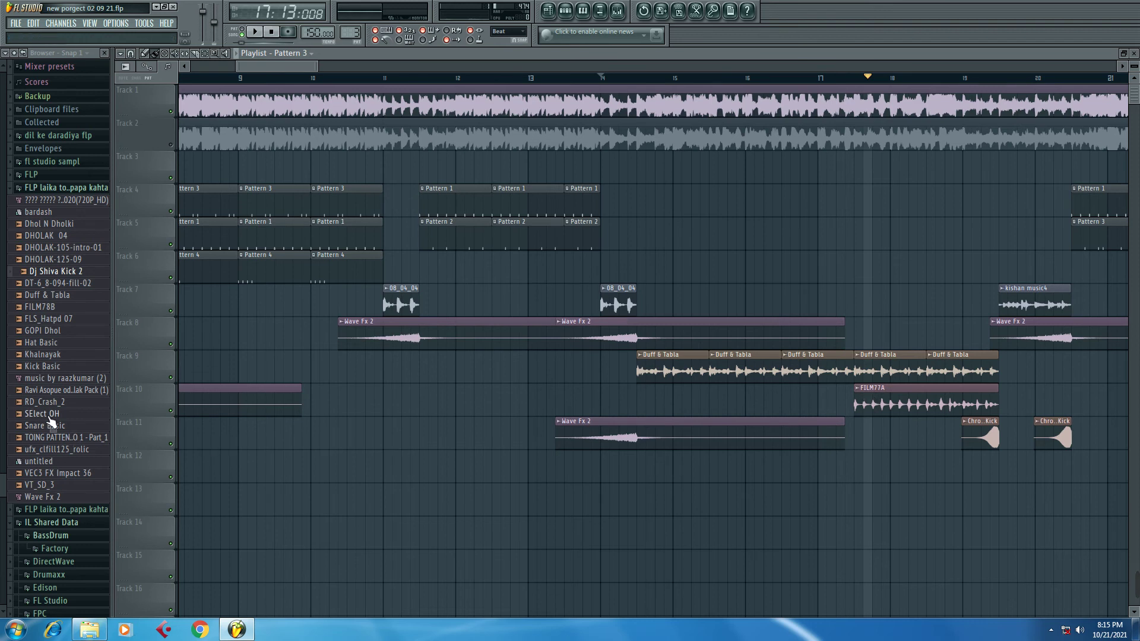
# Audition the FILM78B and DHOLAK-125-09 samples from the project's sample folder
pyautogui.click(46, 306)
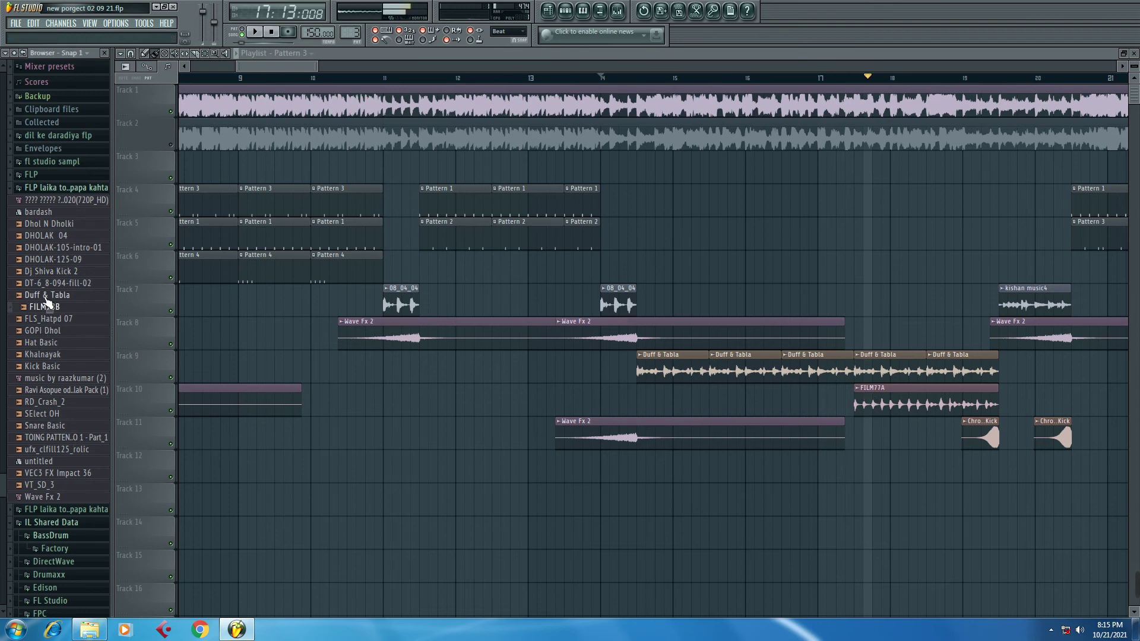
pyautogui.click(45, 262)
pyautogui.moveTo(676, 265); pyautogui.dragTo(1029, 243)
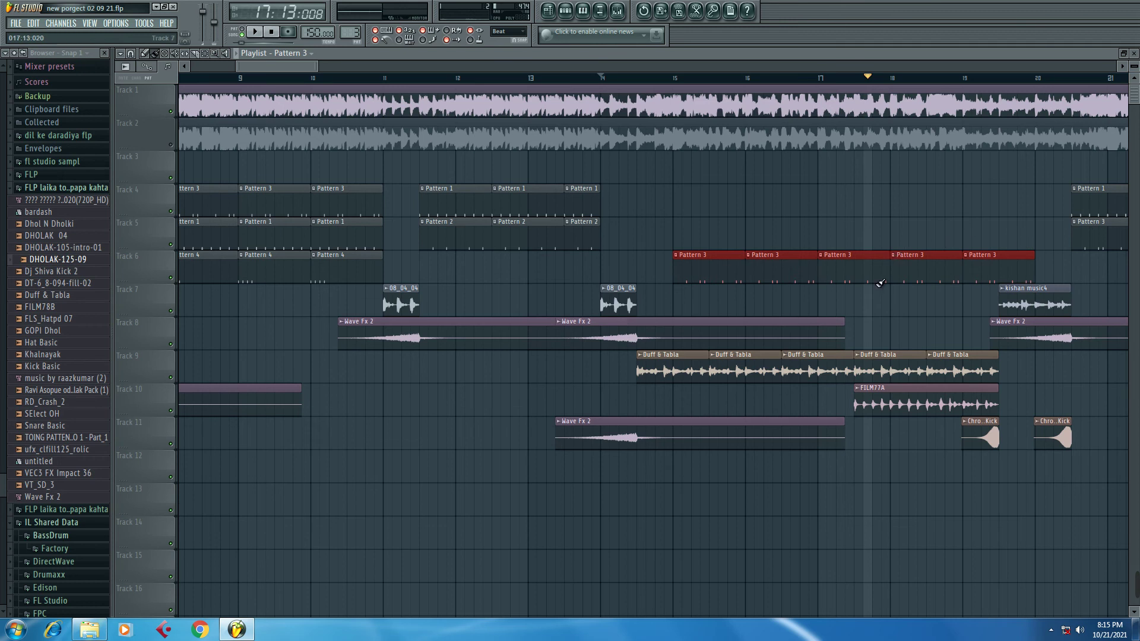
pyautogui.rightClick(997, 267)
pyautogui.rightClick(926, 267)
pyautogui.rightClick(855, 267)
pyautogui.rightClick(784, 267)
pyautogui.rightClick(707, 267)
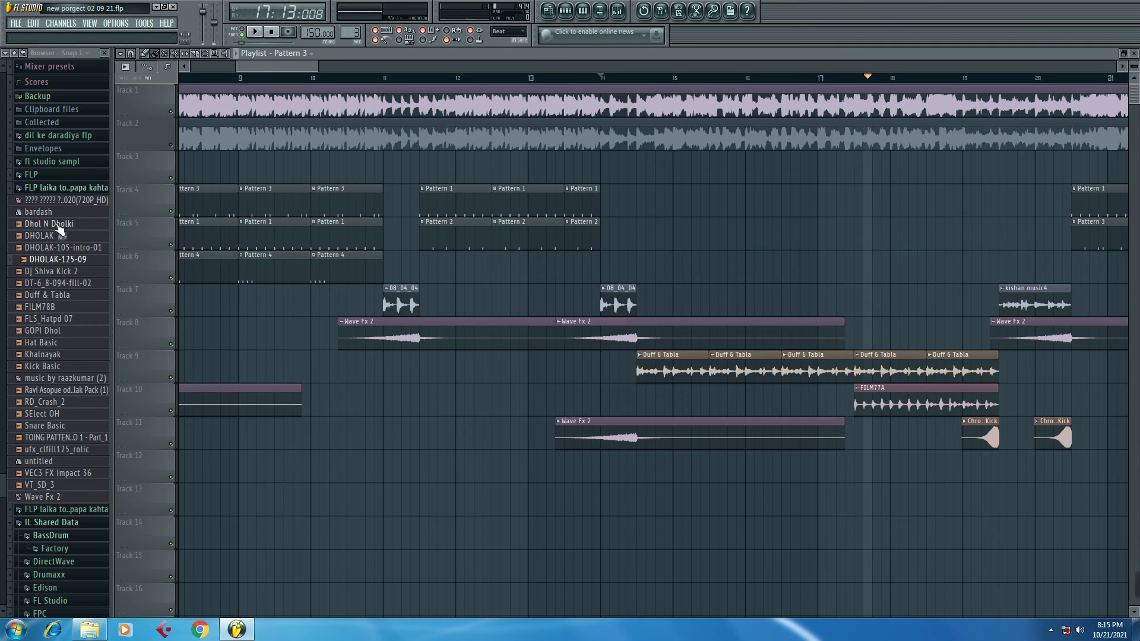
# Place the DHOLAK-125-09 sample on Track 3 in line with the start of the FILM77A clip and play from 17:05
pyautogui.moveTo(39, 262); pyautogui.dragTo(855, 166)
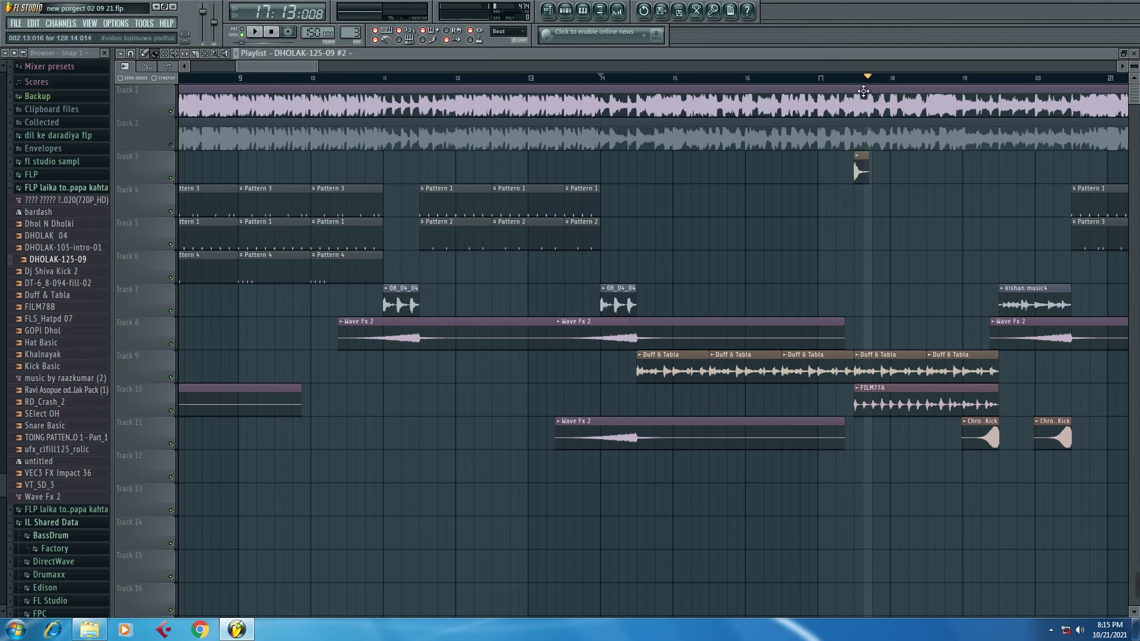
pyautogui.scroll(5, 864, 80)
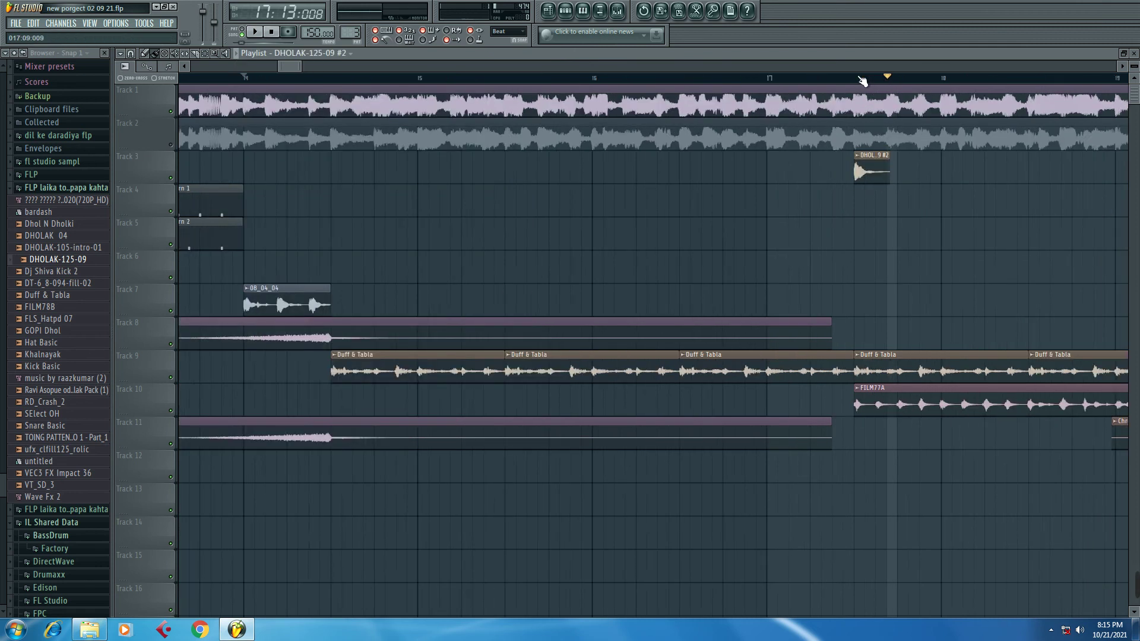
pyautogui.click(792, 80)
pyautogui.press('space')
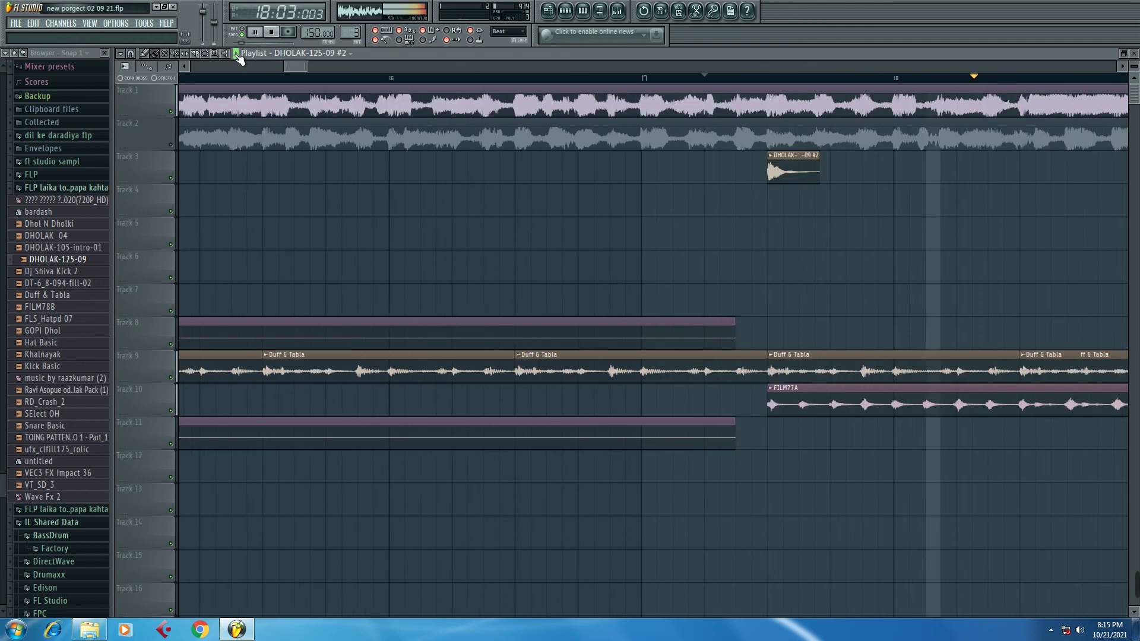
# Follow the playback past bar 20, mute Track 1 while the percussion plays, and stop playback
pyautogui.scroll(-4, 239, 58)
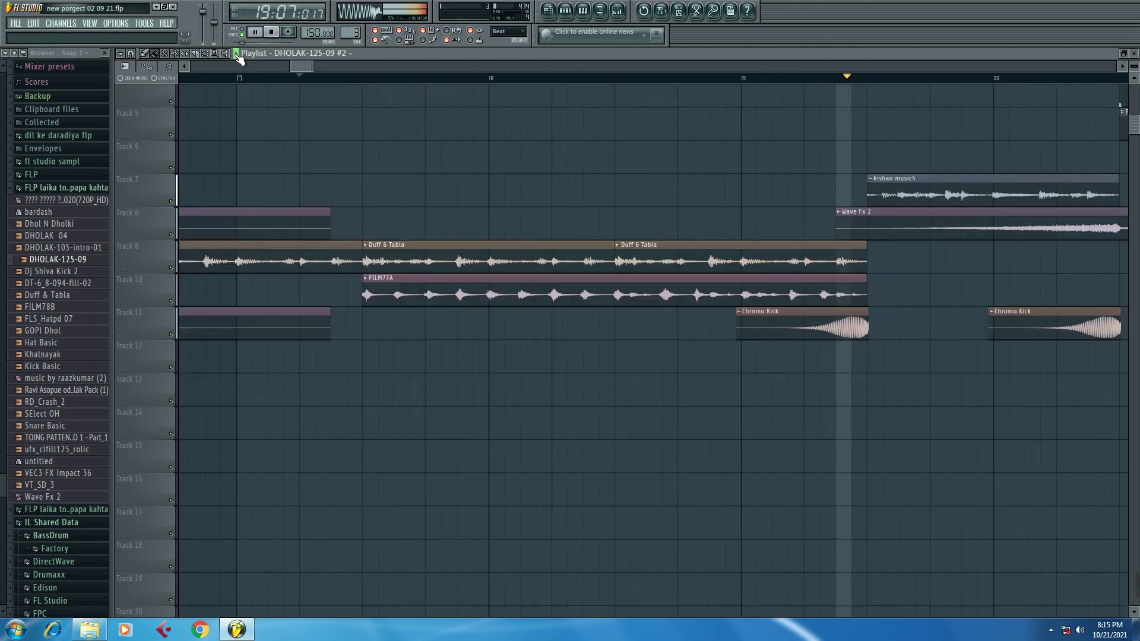
pyautogui.scroll(4, 528, 479)
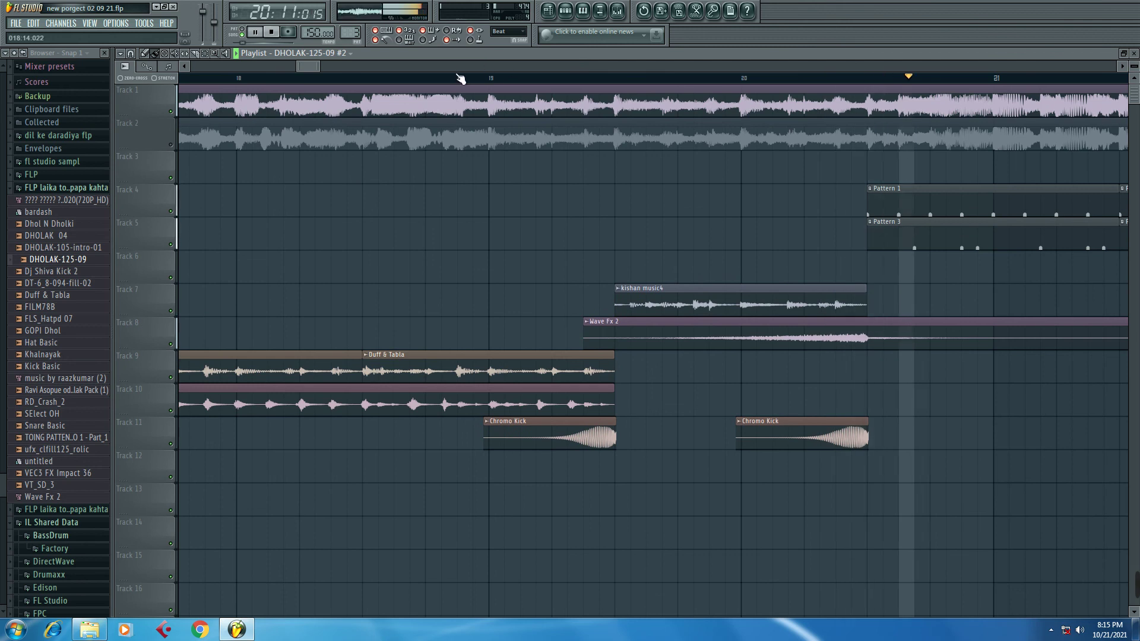
pyautogui.scroll(-10, 455, 83)
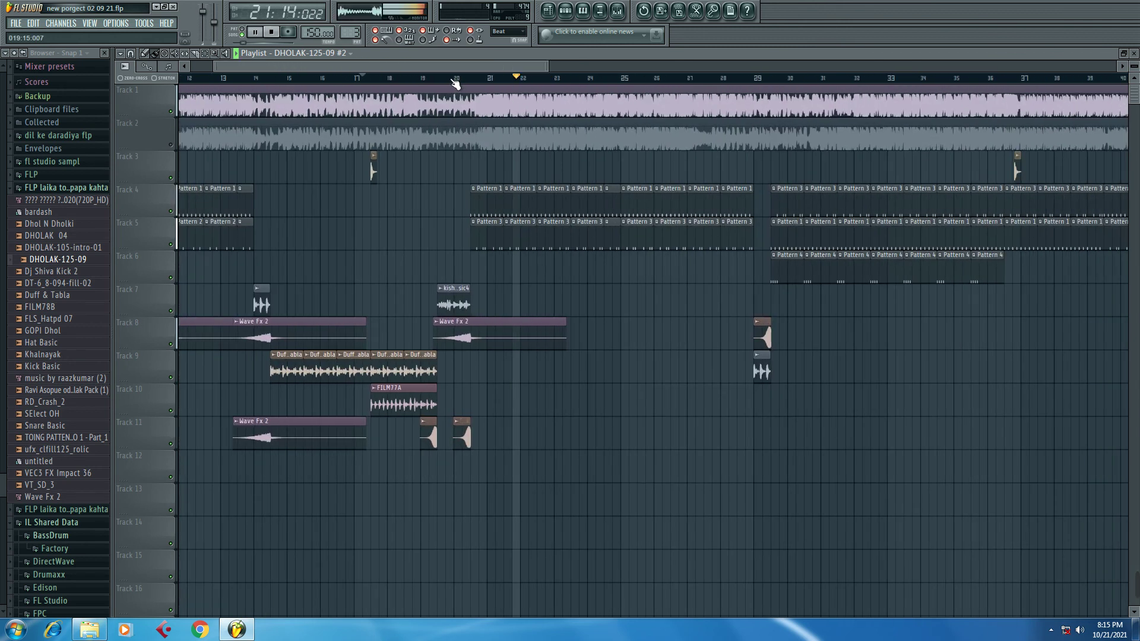
pyautogui.scroll(-2, 428, 90)
pyautogui.click(171, 112)
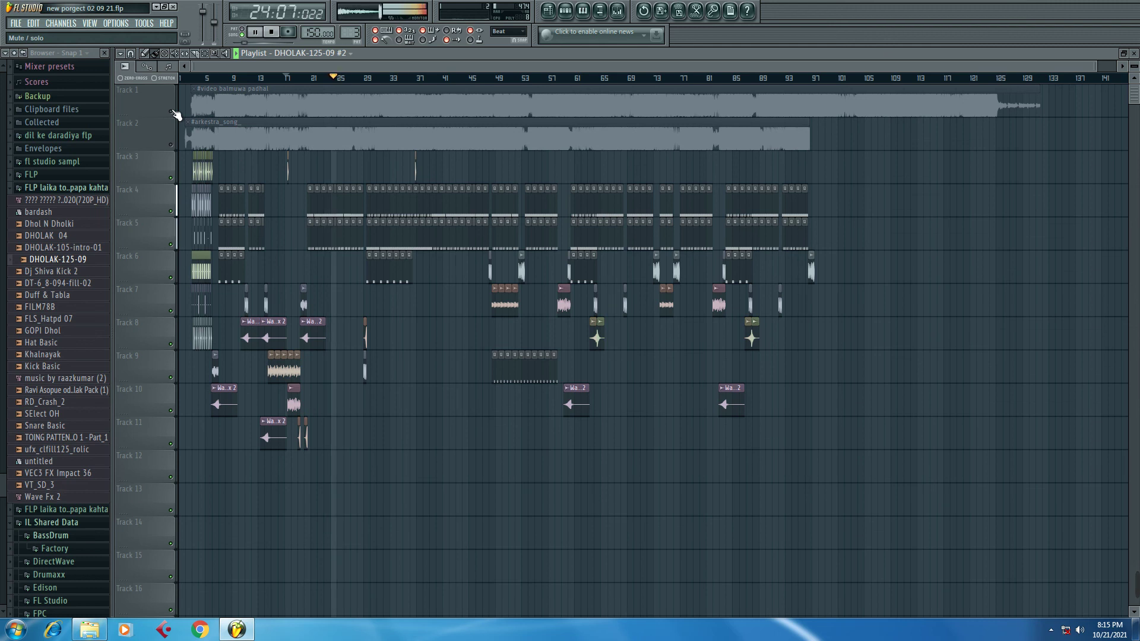
pyautogui.press('space')
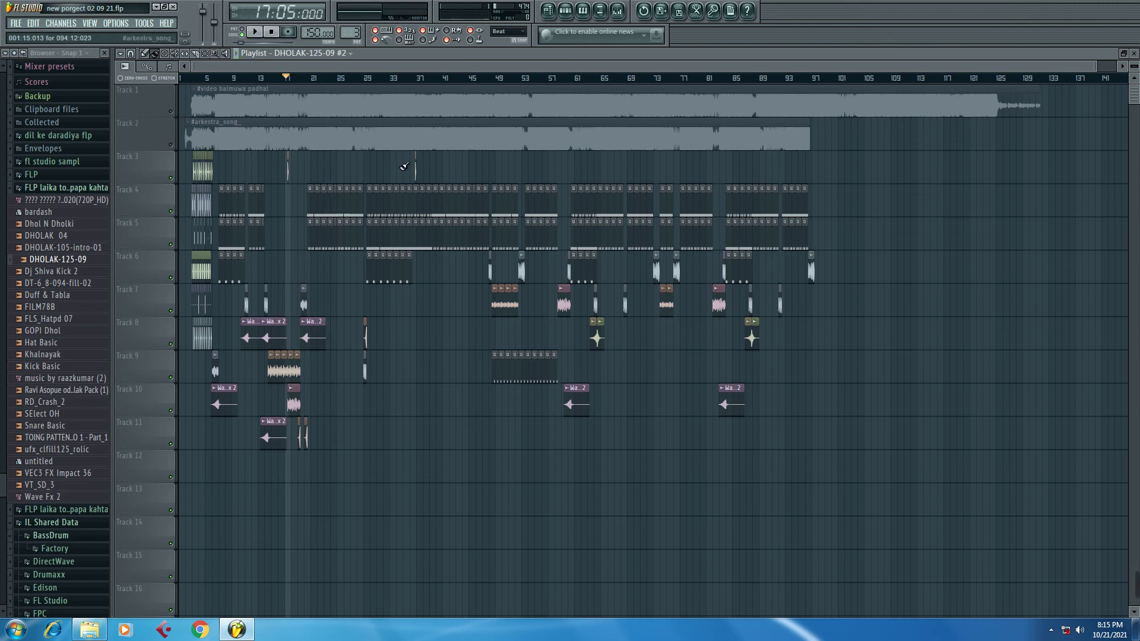
pyautogui.scroll(10, 280, 77)
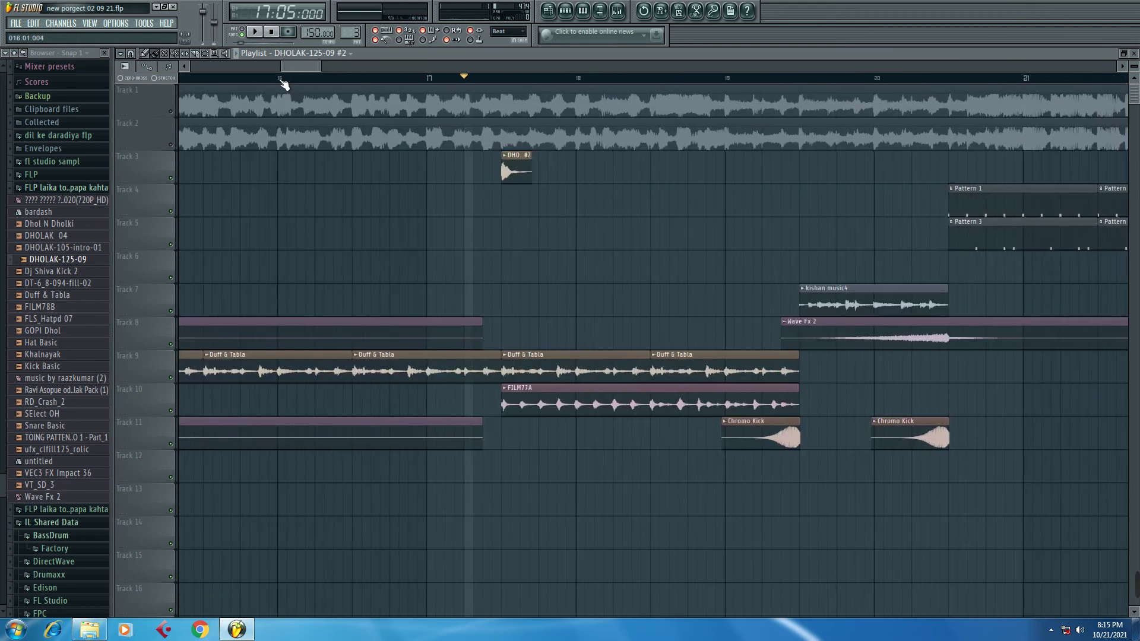
pyautogui.moveTo(287, 67); pyautogui.dragTo(214, 67)
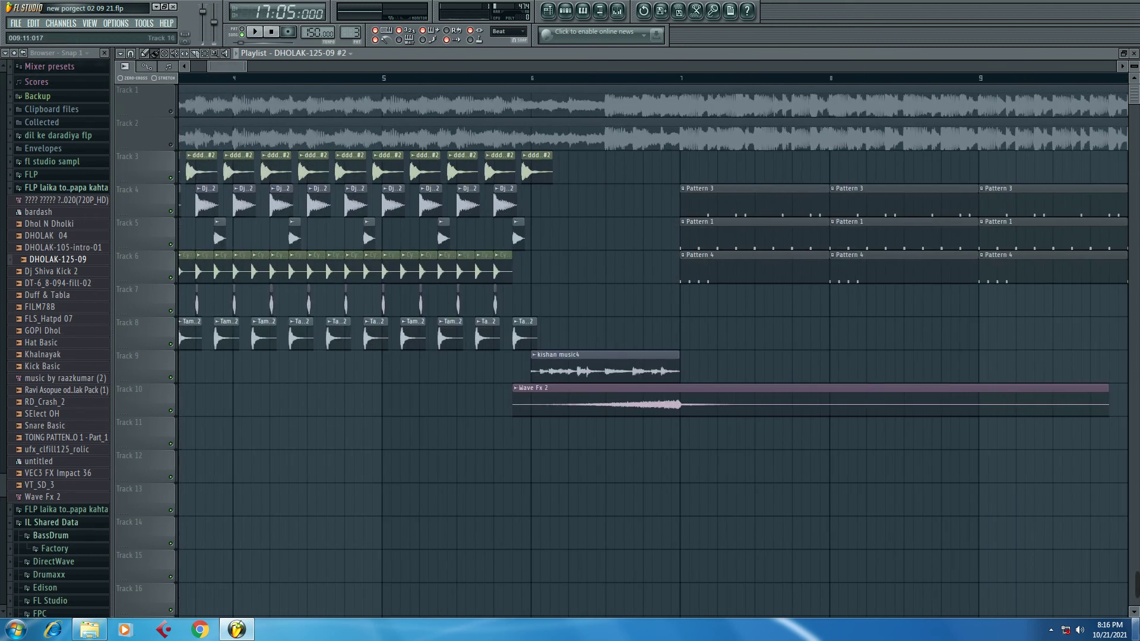
pyautogui.moveTo(1087, 589)
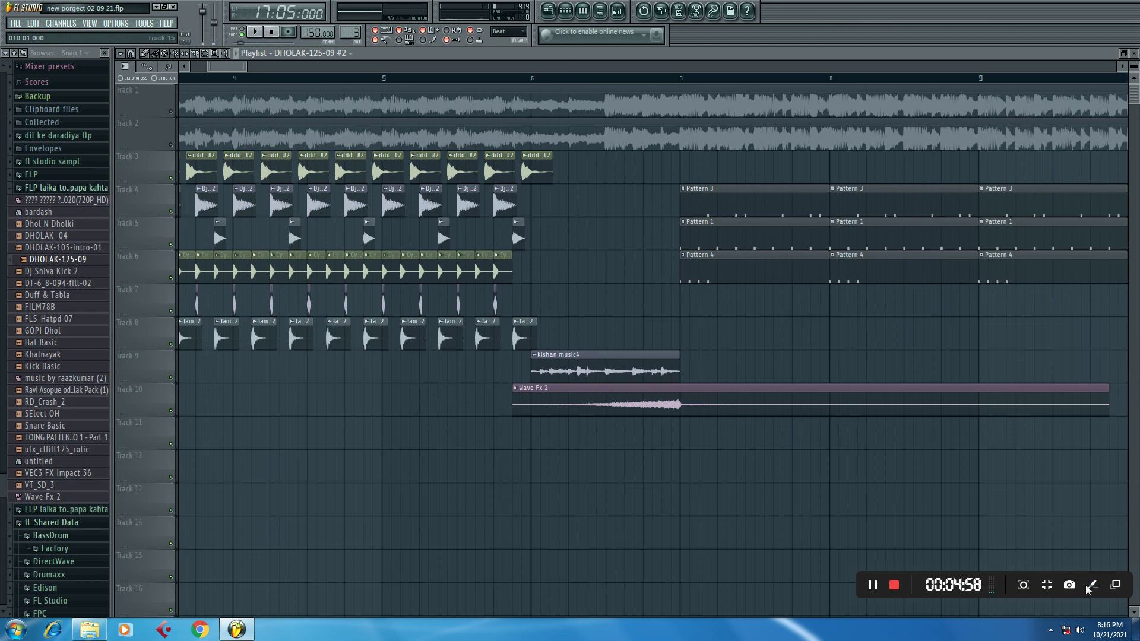